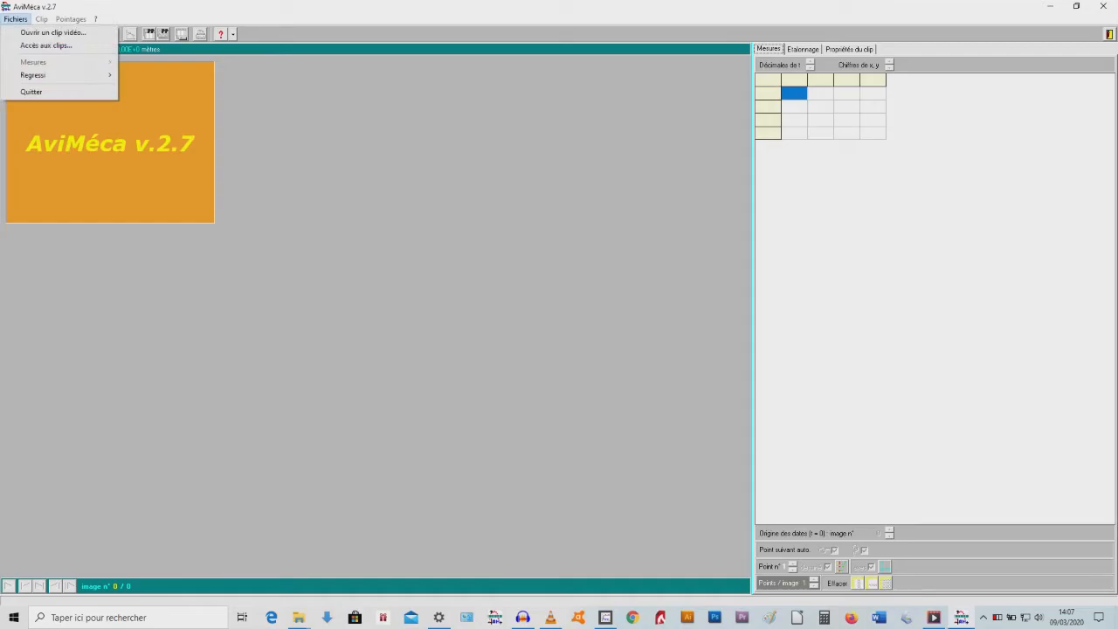
Step: Open the video clip balle solineOK.avi and resize it to fit the display area at 178%
key("Return")
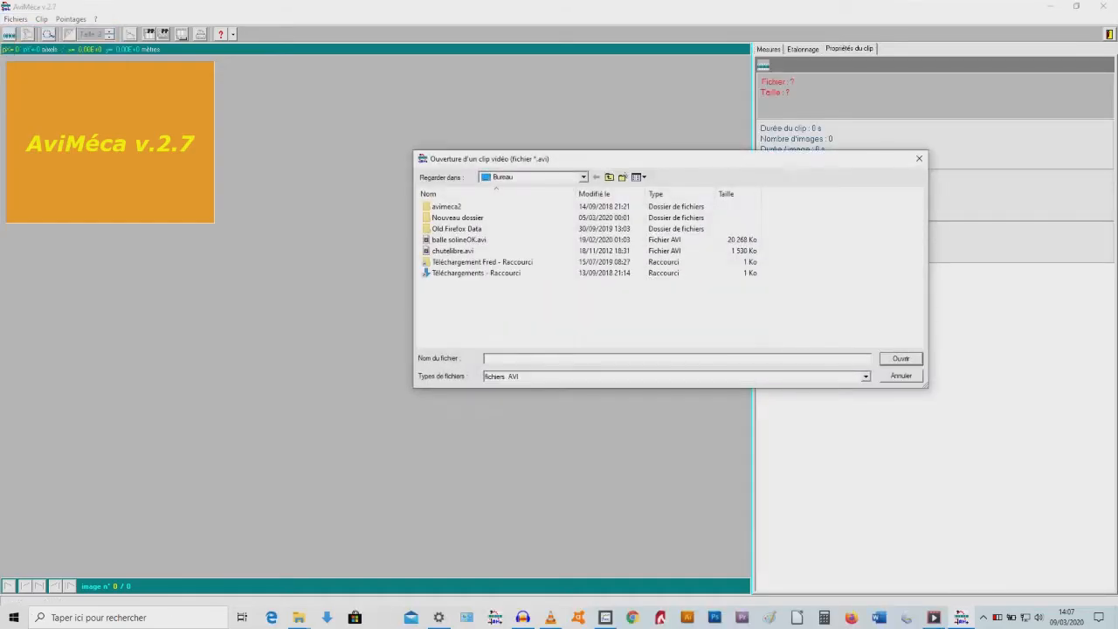
double_click(459, 240)
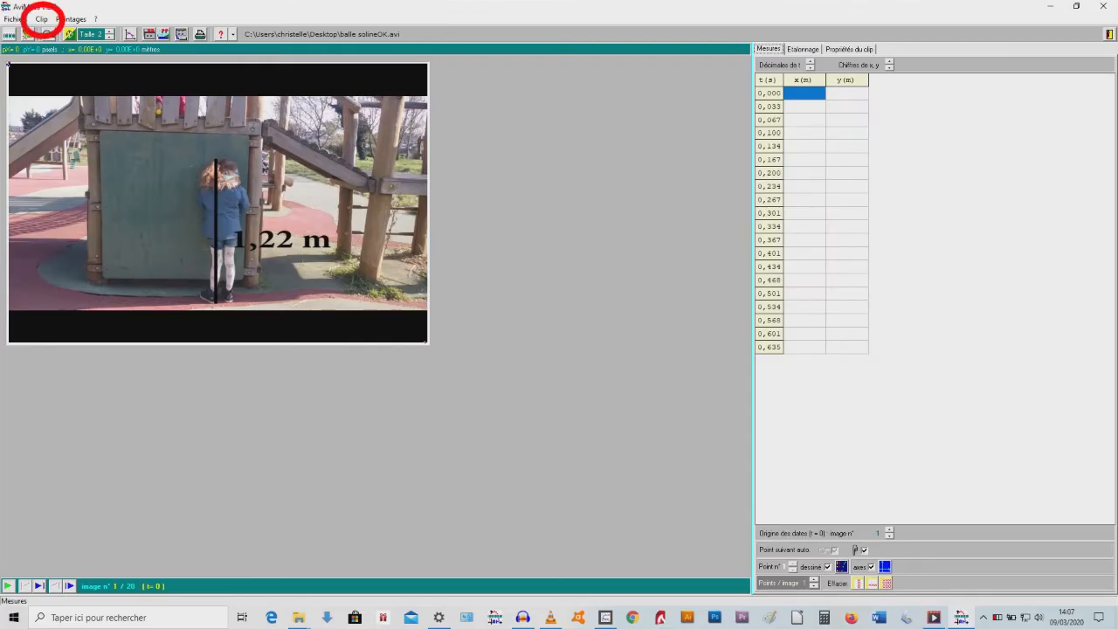
left_click(41, 19)
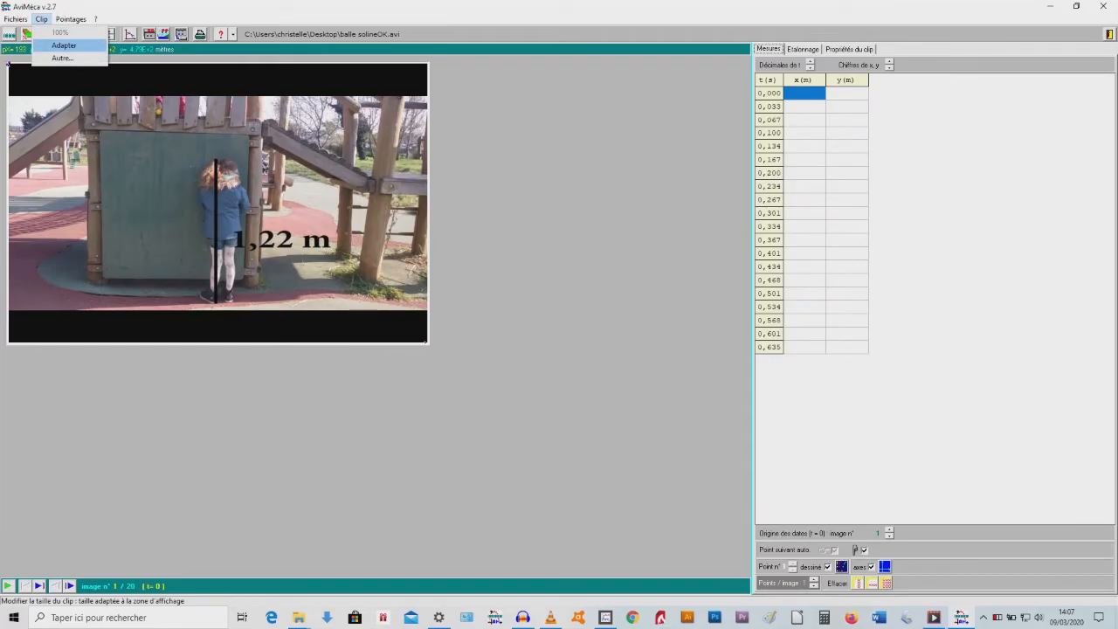
left_click(64, 45)
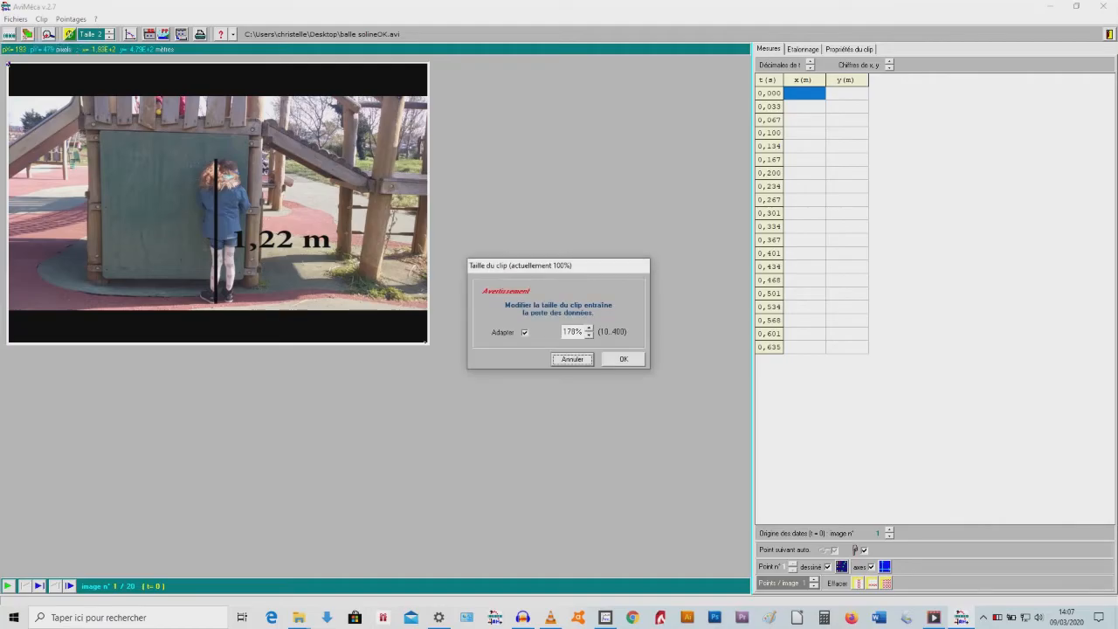
left_click(634, 360)
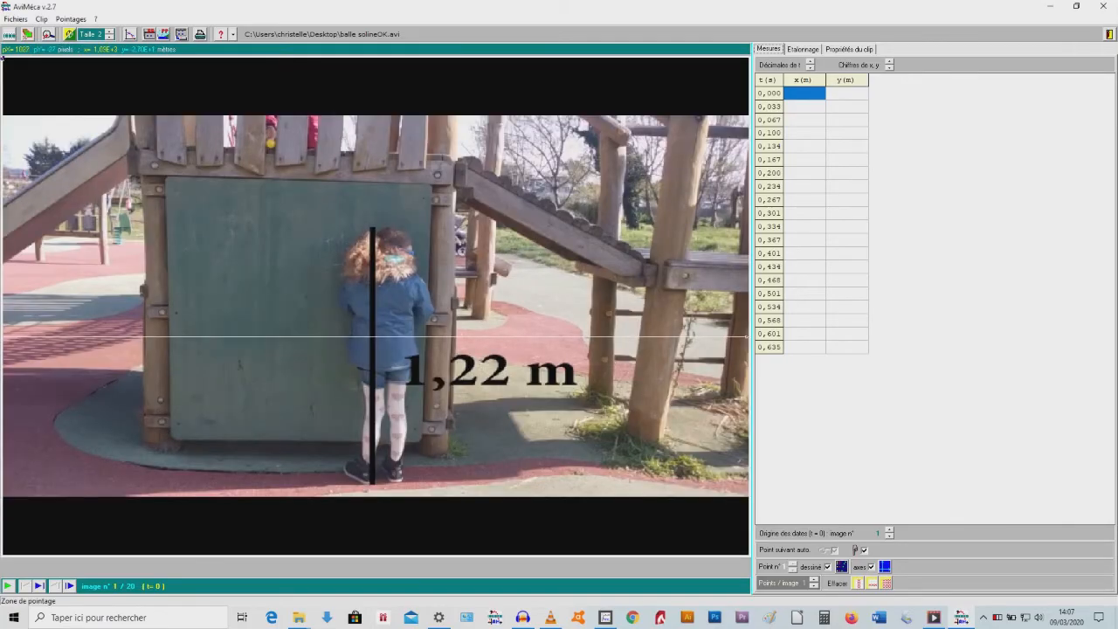
Step: Place the origin of the axes on the ball at its ground position in image 18 of the clip
left_click(803, 49)
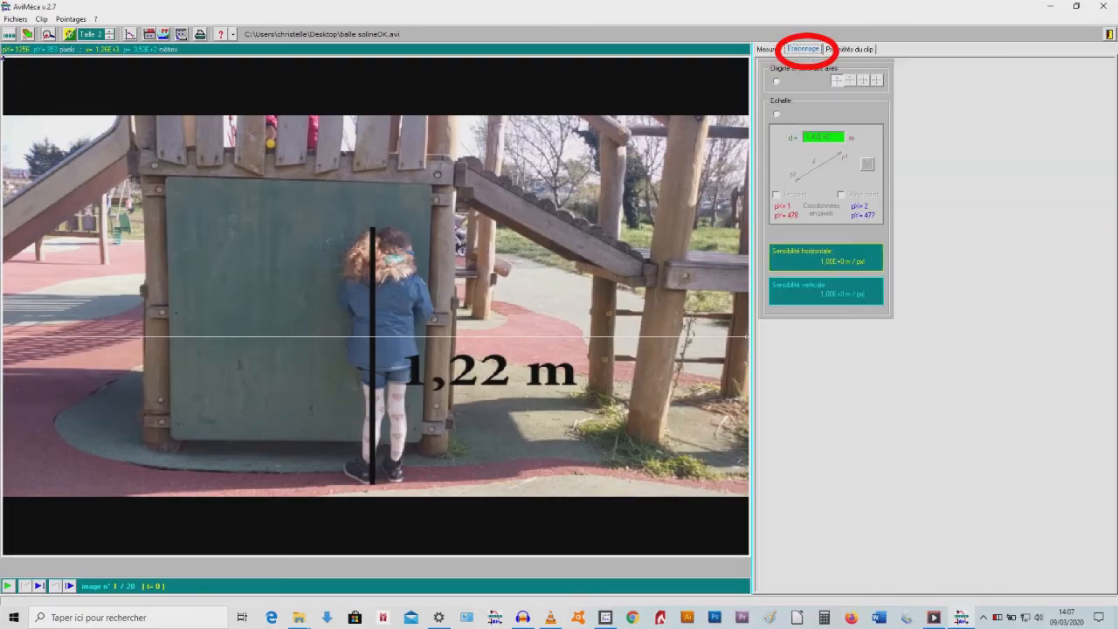
left_click(777, 82)
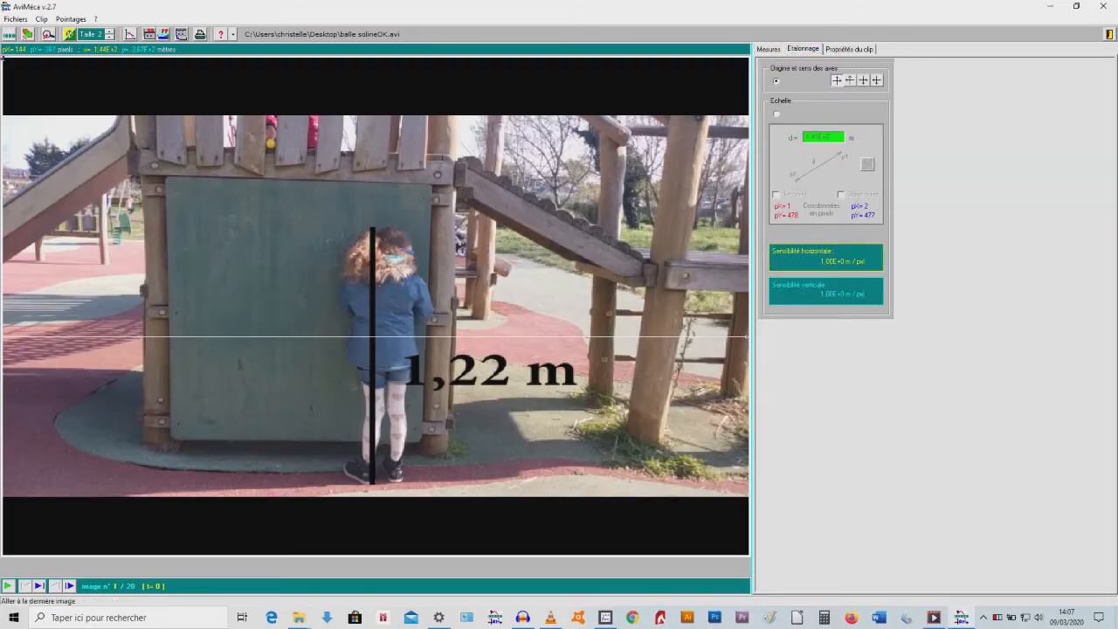
left_click(38, 585)
left_click(55, 585)
left_click(55, 586)
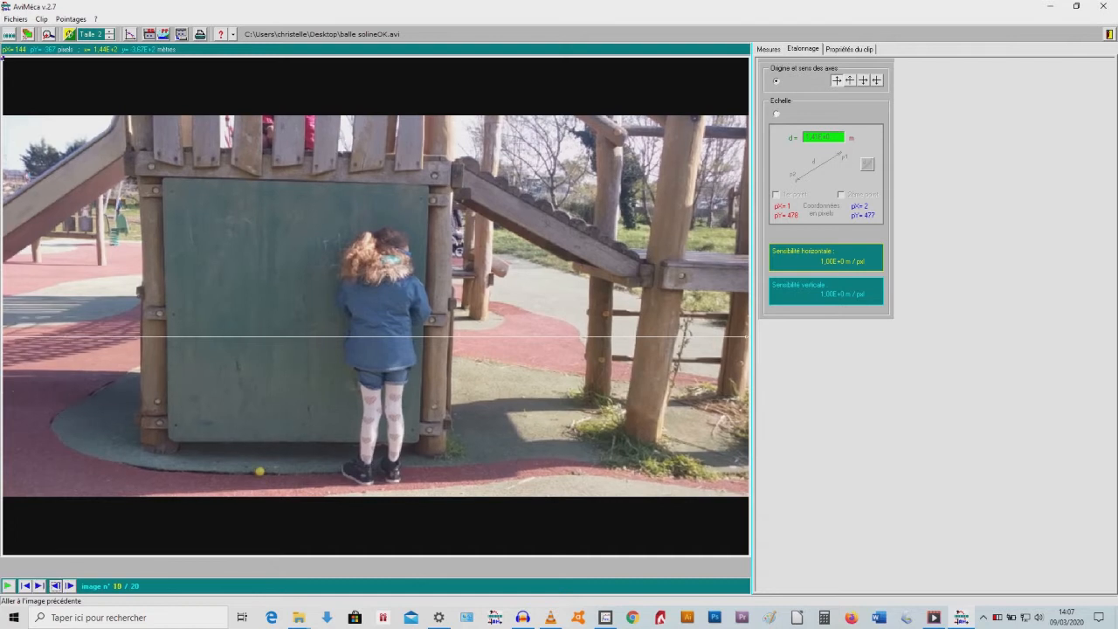
left_click(55, 586)
left_click(69, 585)
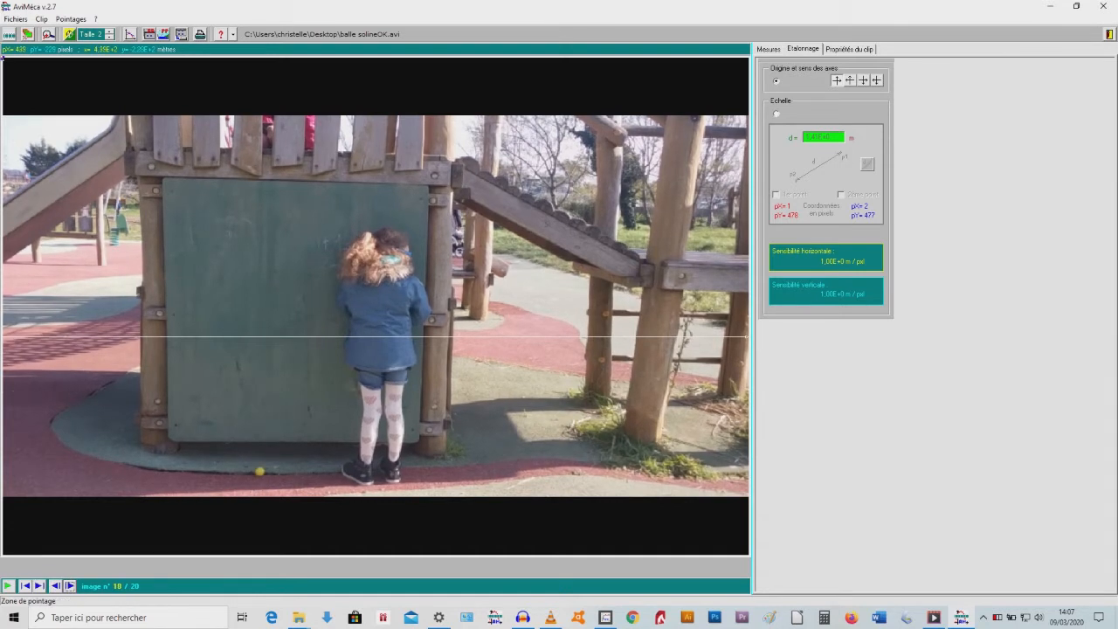
left_click(259, 471)
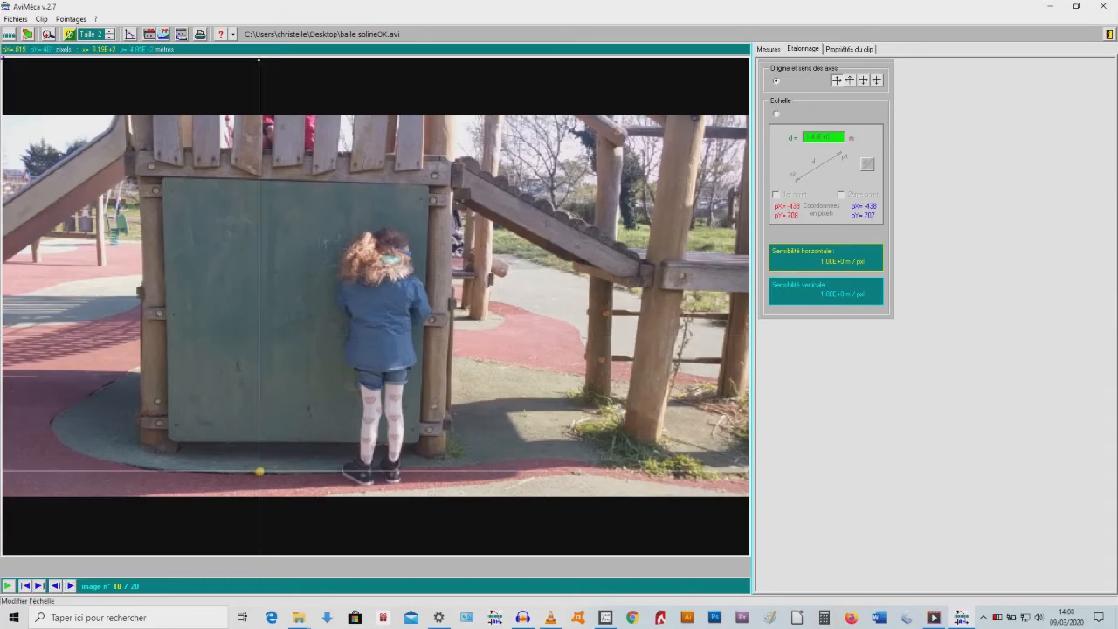
Step: Define the scale on the first image from the top to the bottom of the black line, with a real distance of 1,22 m
left_click(776, 113)
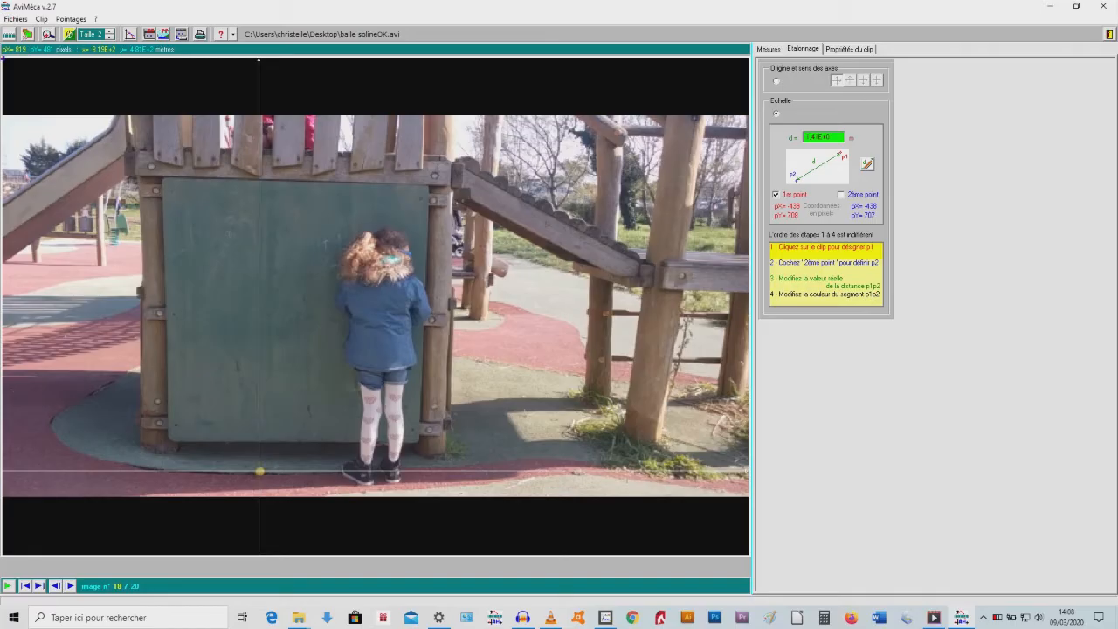
left_click(25, 586)
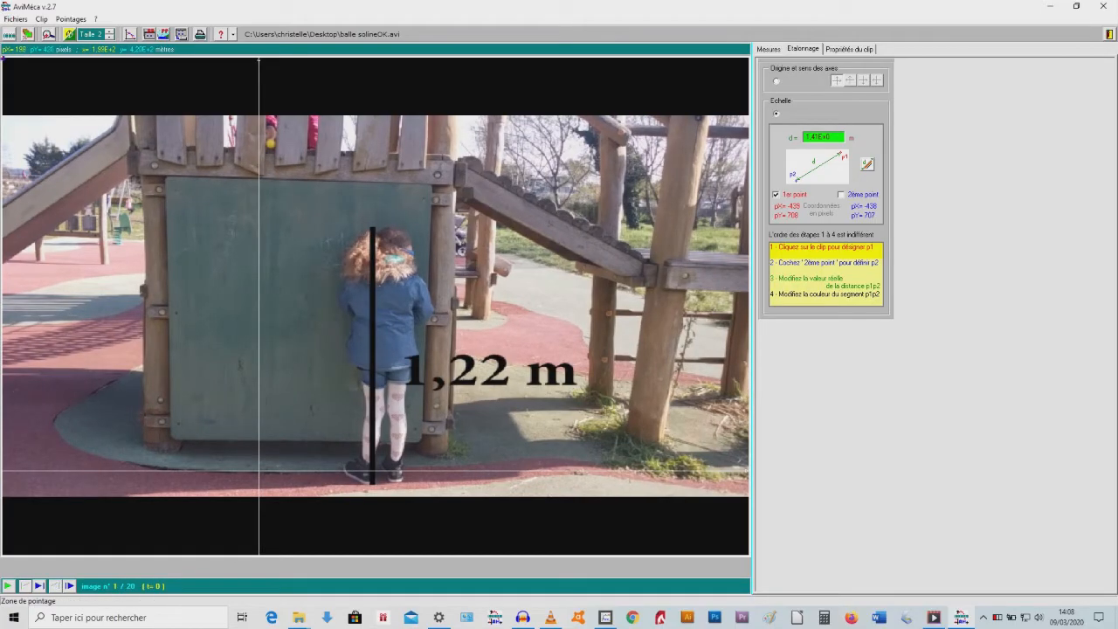
left_click(372, 229)
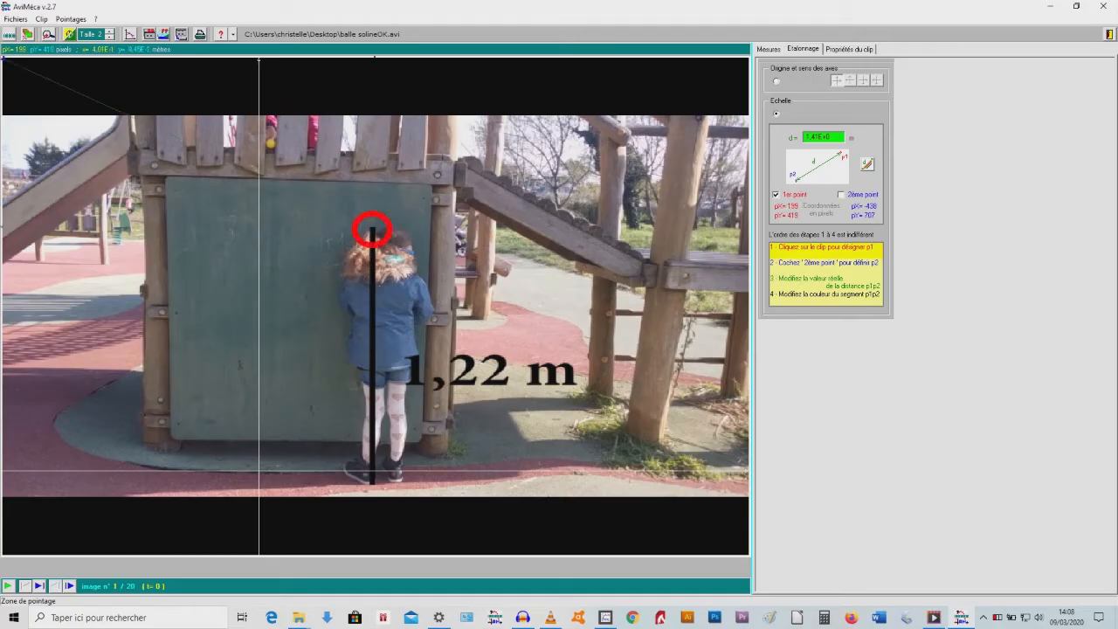
left_click(841, 193)
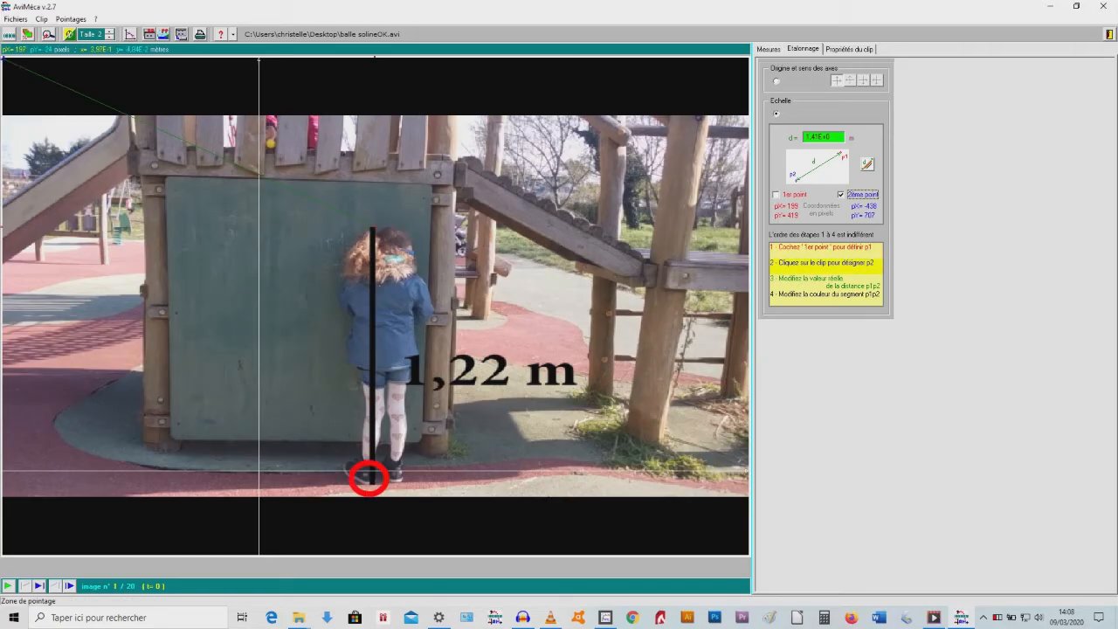
left_click(821, 138)
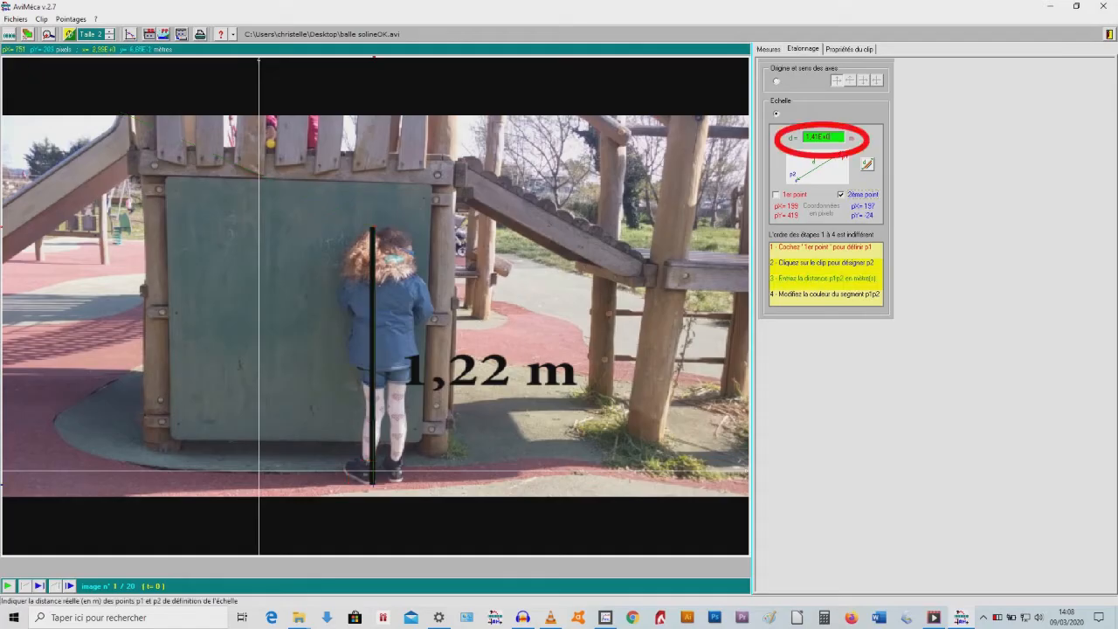
type("1,22")
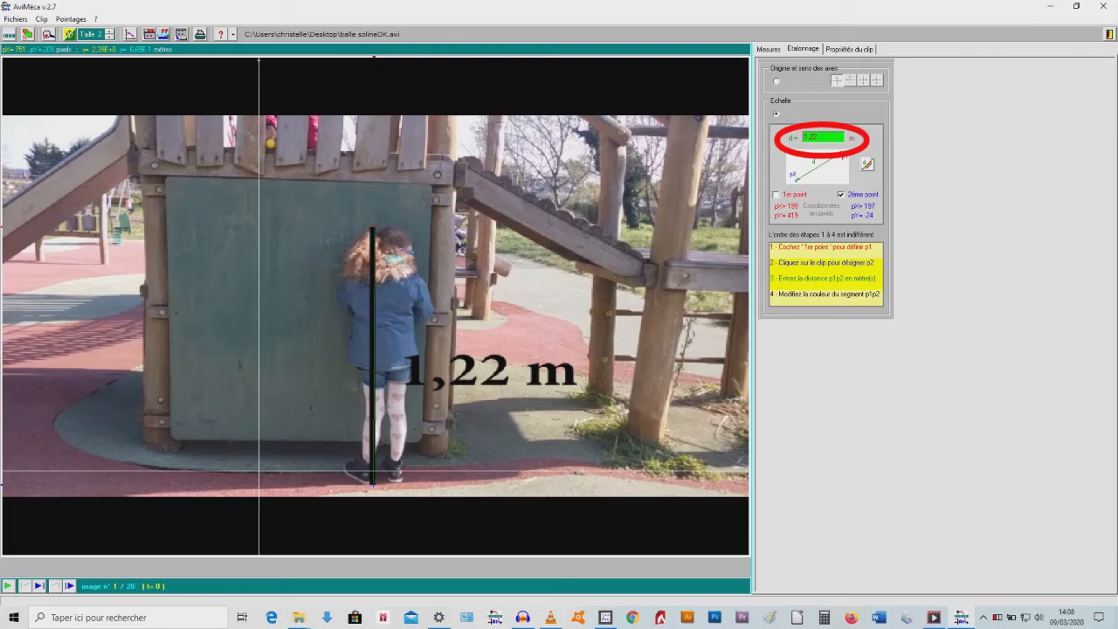
Step: Show the magnifier and mark the ball's position image by image, from image 1 through image 17, to fill the measurement table
left_click(768, 48)
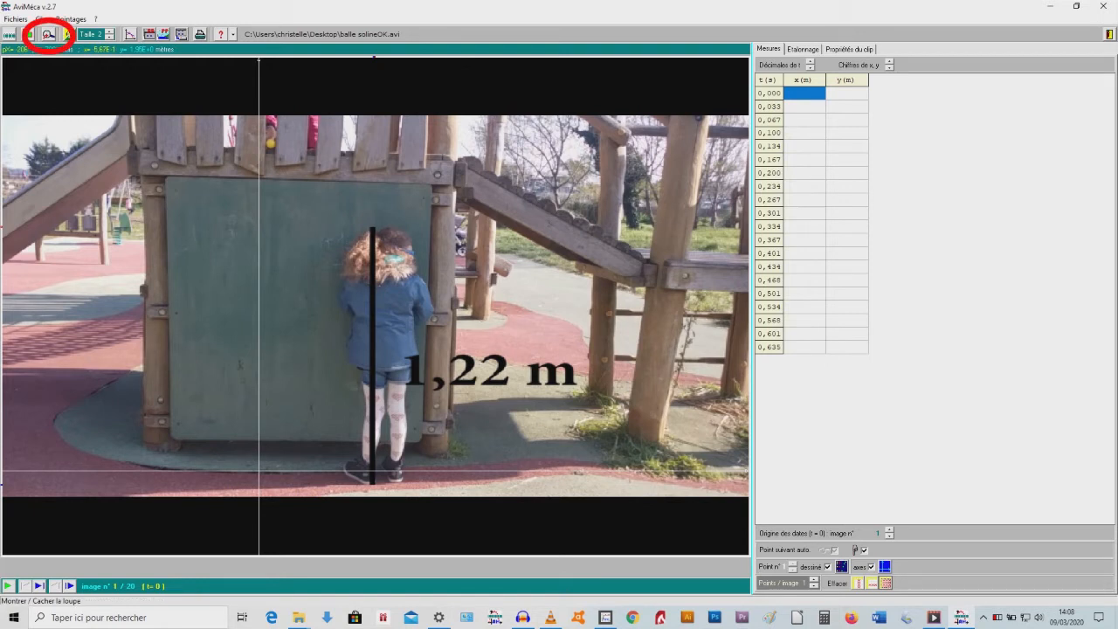
left_click(48, 34)
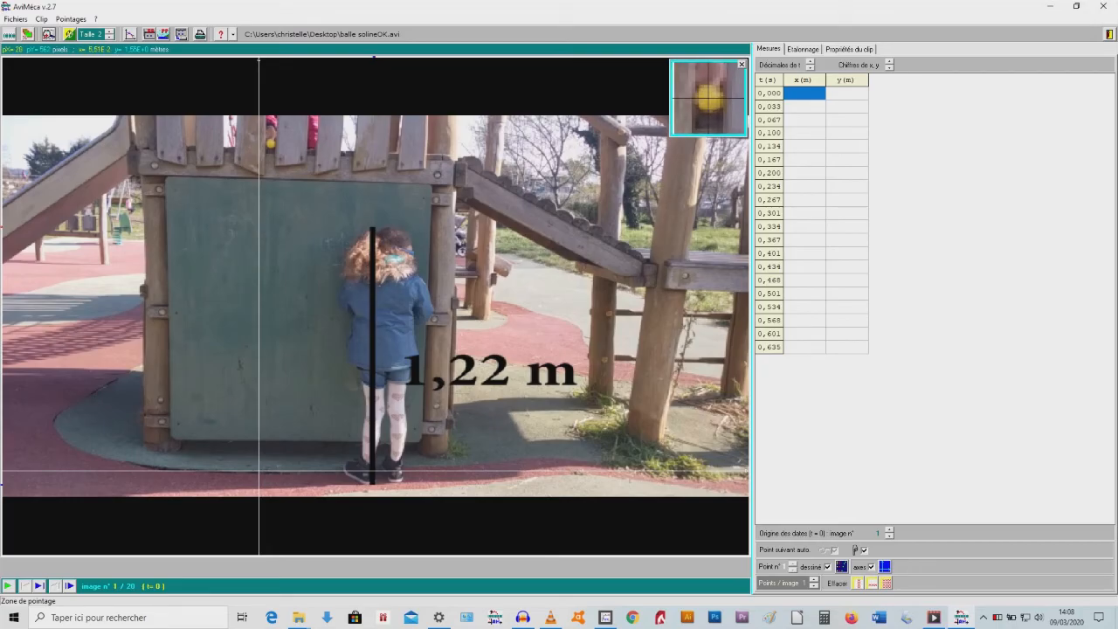
left_click(271, 145)
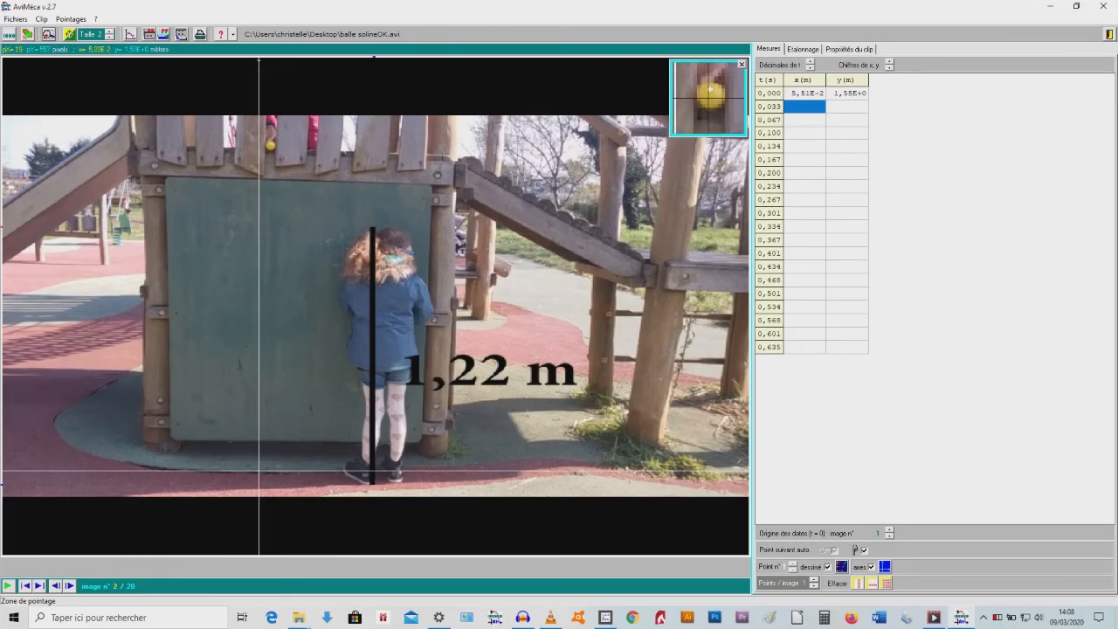
left_click(270, 149)
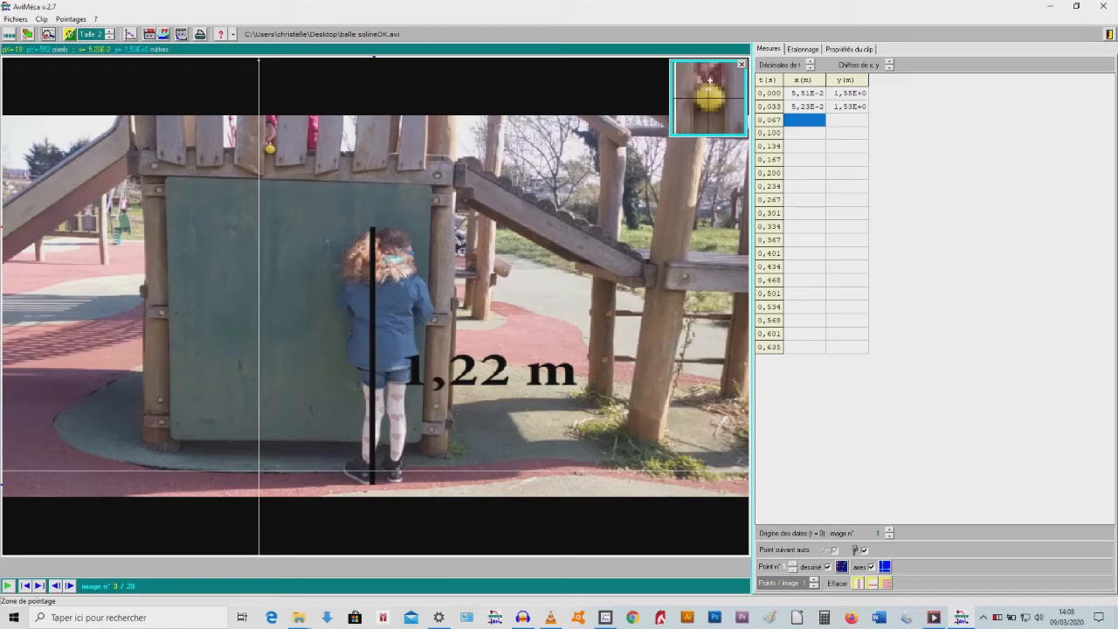
left_click(270, 152)
left_click(269, 158)
left_click(270, 167)
left_click(268, 178)
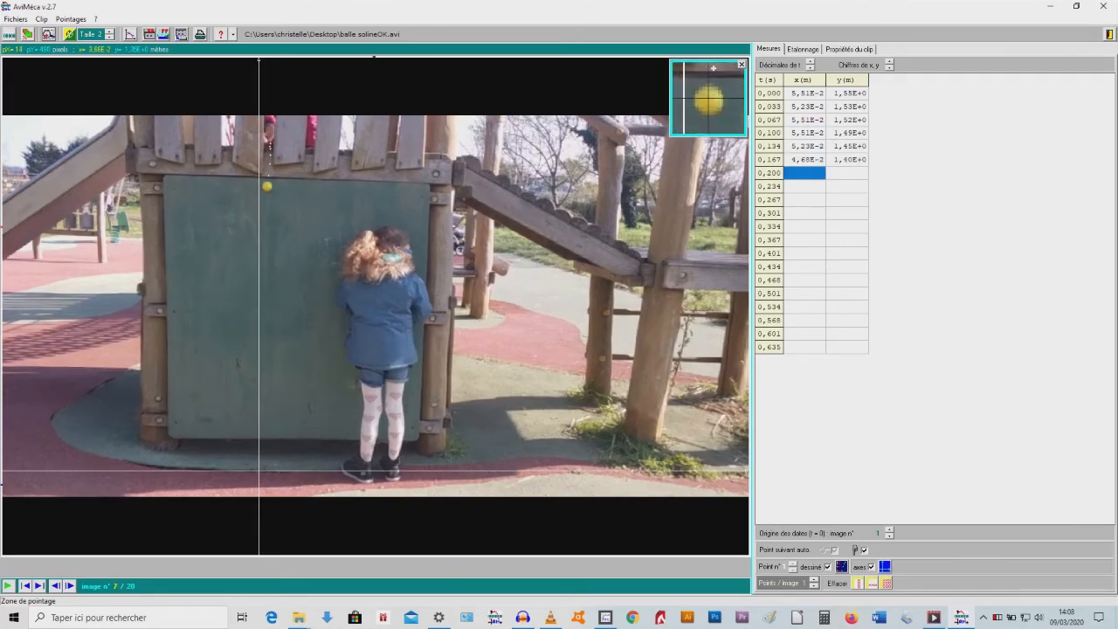
left_click(264, 187)
left_click(263, 225)
left_click(263, 244)
left_click(263, 261)
left_click(263, 297)
left_click(262, 327)
left_click(259, 390)
left_click(259, 427)
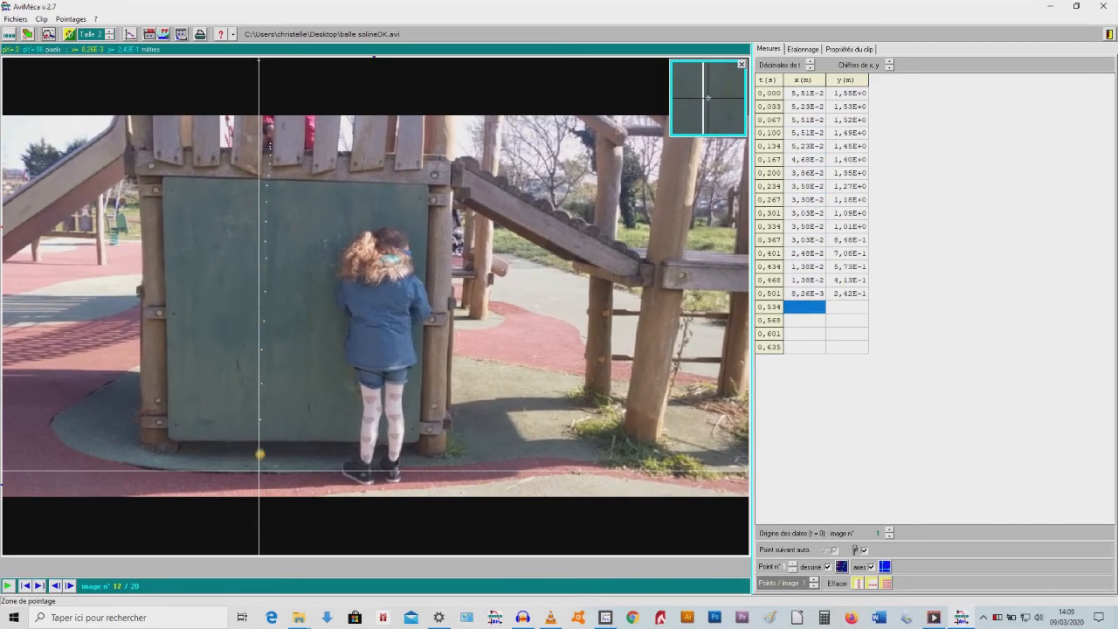
left_click(260, 471)
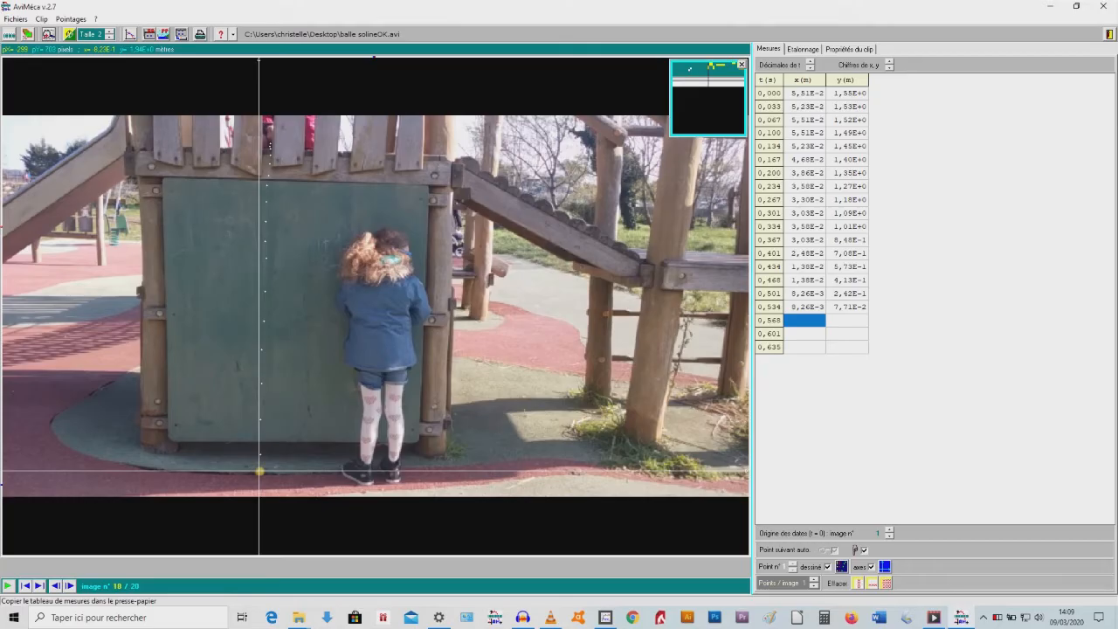
Step: Copy the measurement table to the clipboard with tab separators, then switch to Regressi and create a new file from the clipboard data
left_click(149, 34)
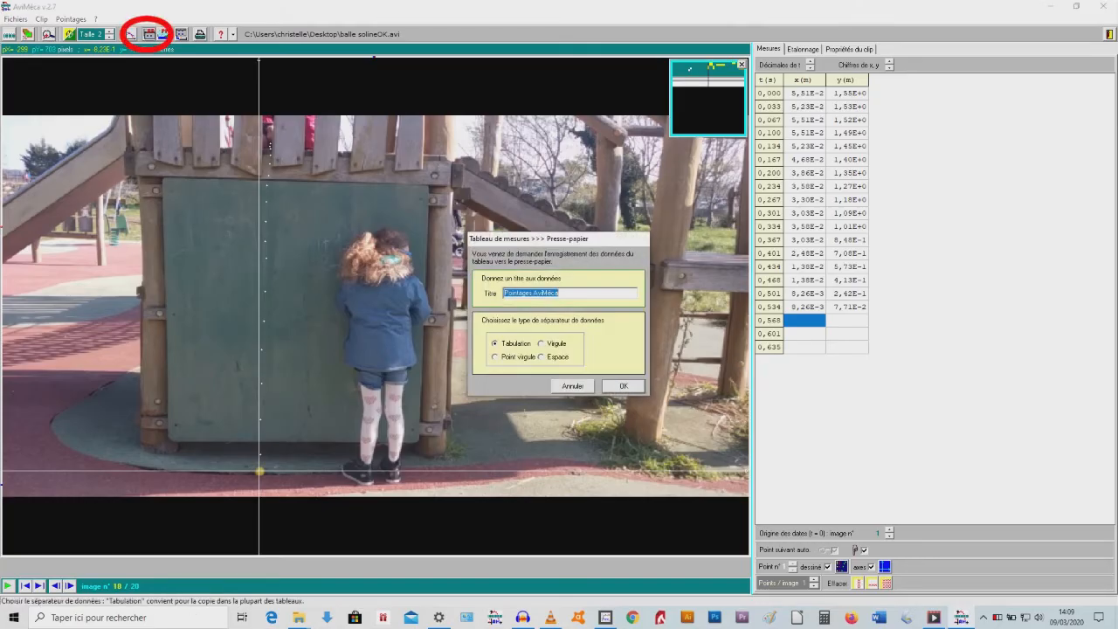
left_click(623, 385)
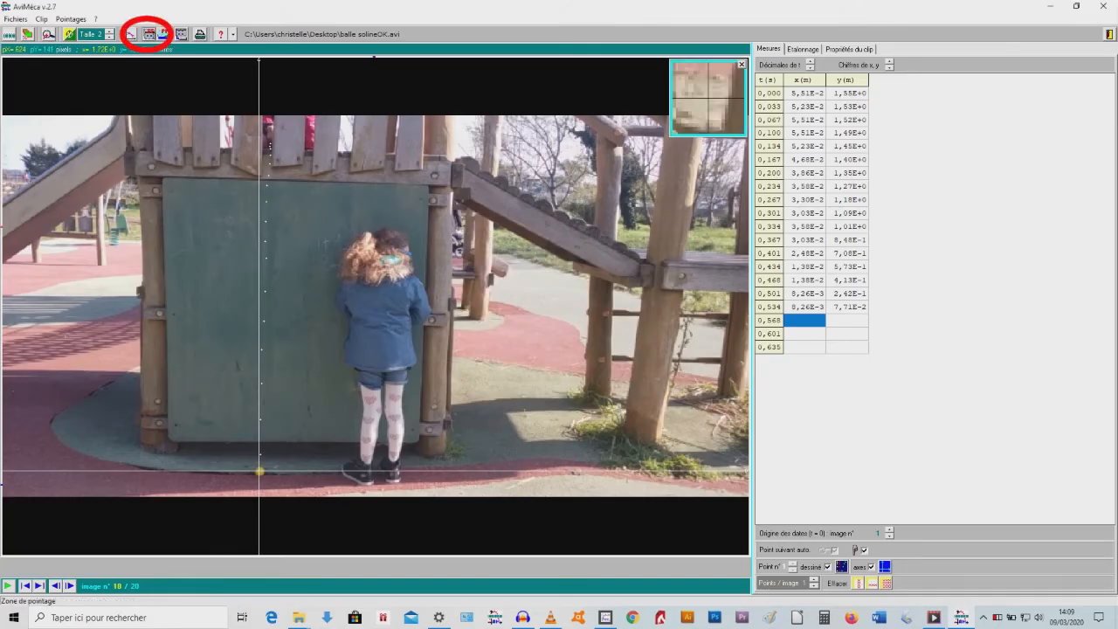
left_click(605, 618)
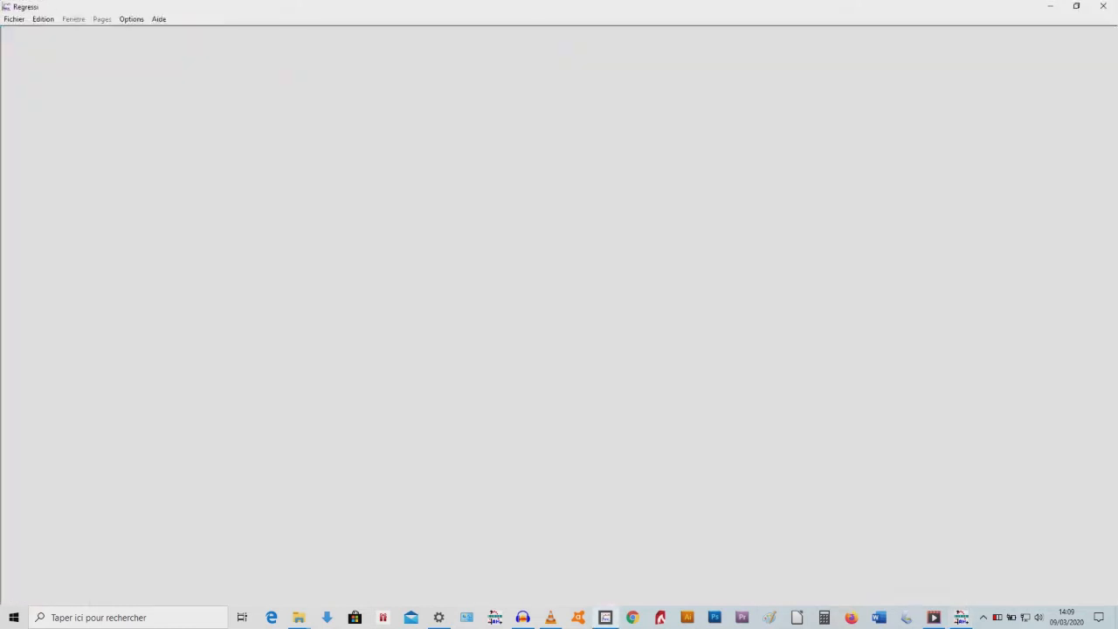
left_click(14, 19)
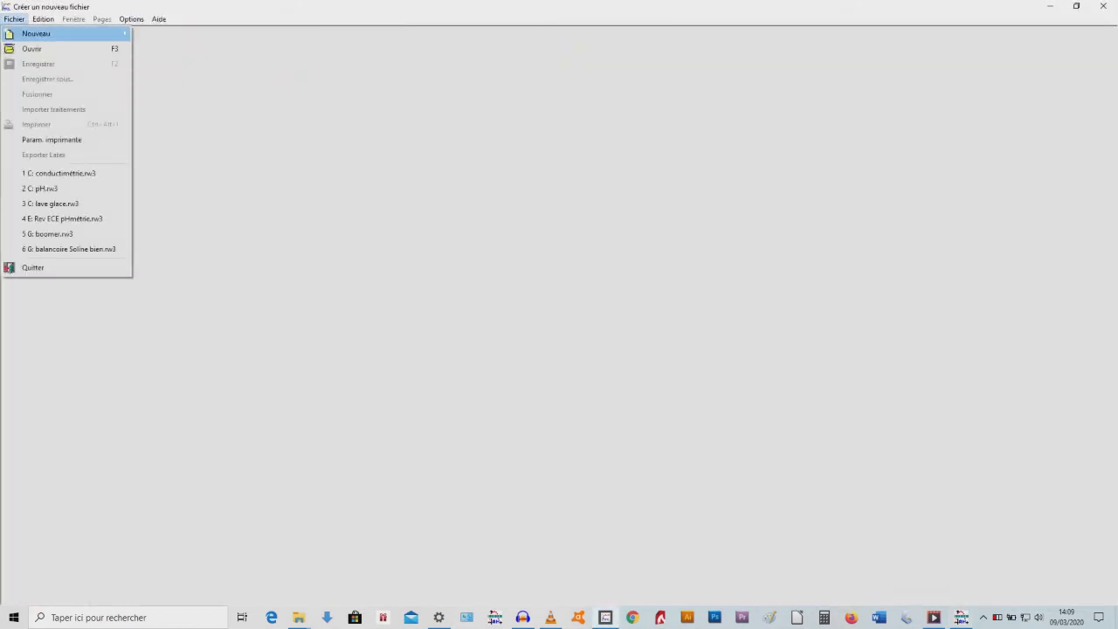
mouse_move(36, 34)
left_click(172, 64)
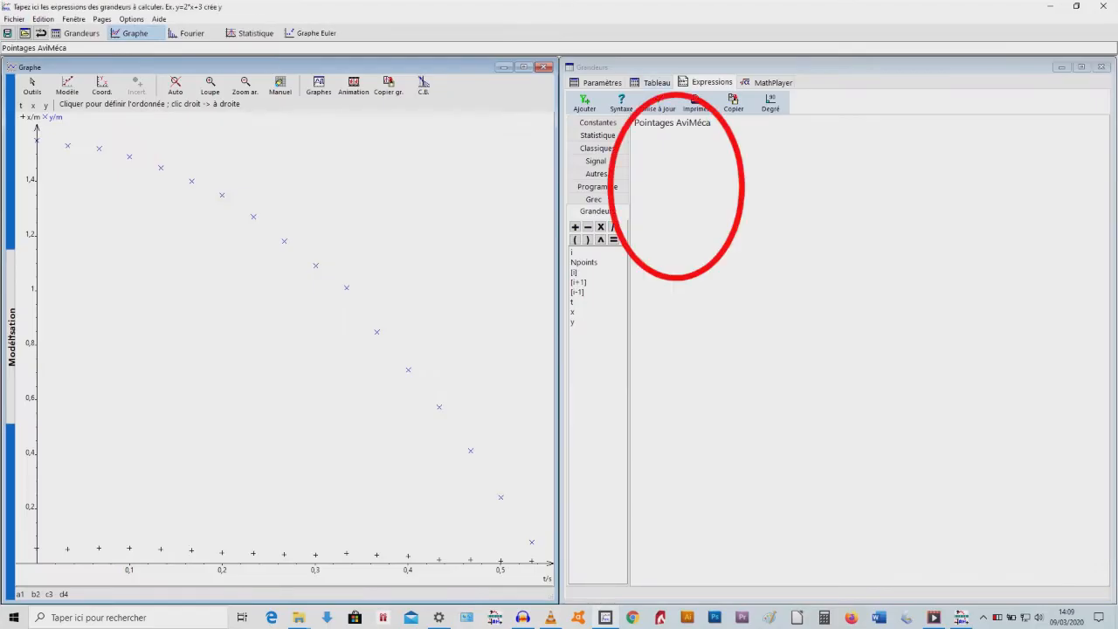
Step: In the data table, add a derivative quantity vx defined as the derivative of x with respect to t
left_click(656, 82)
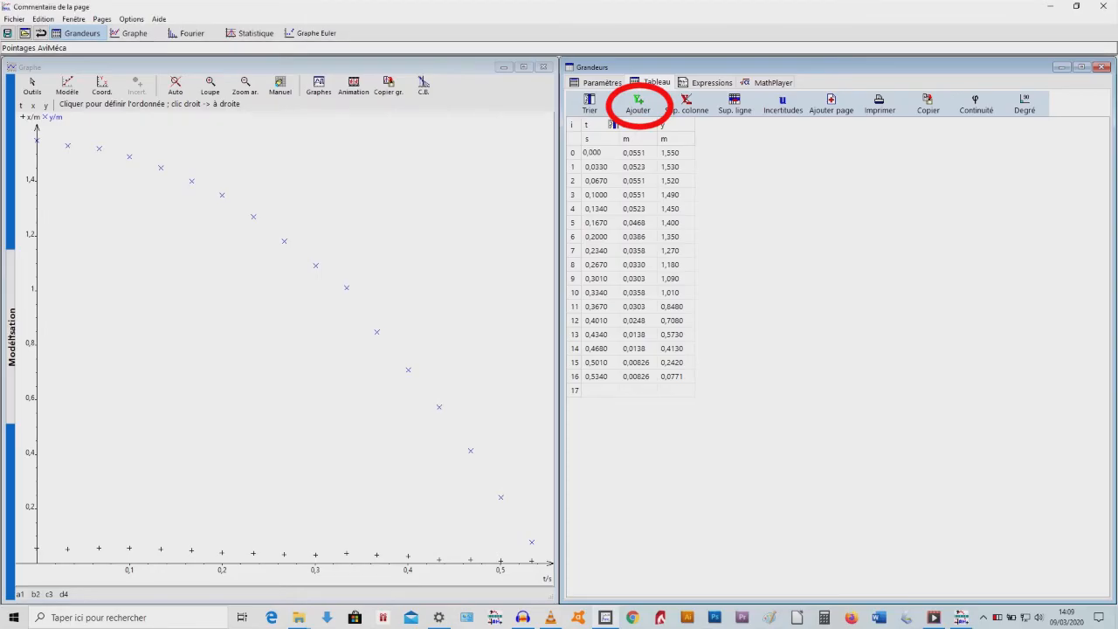
left_click(638, 103)
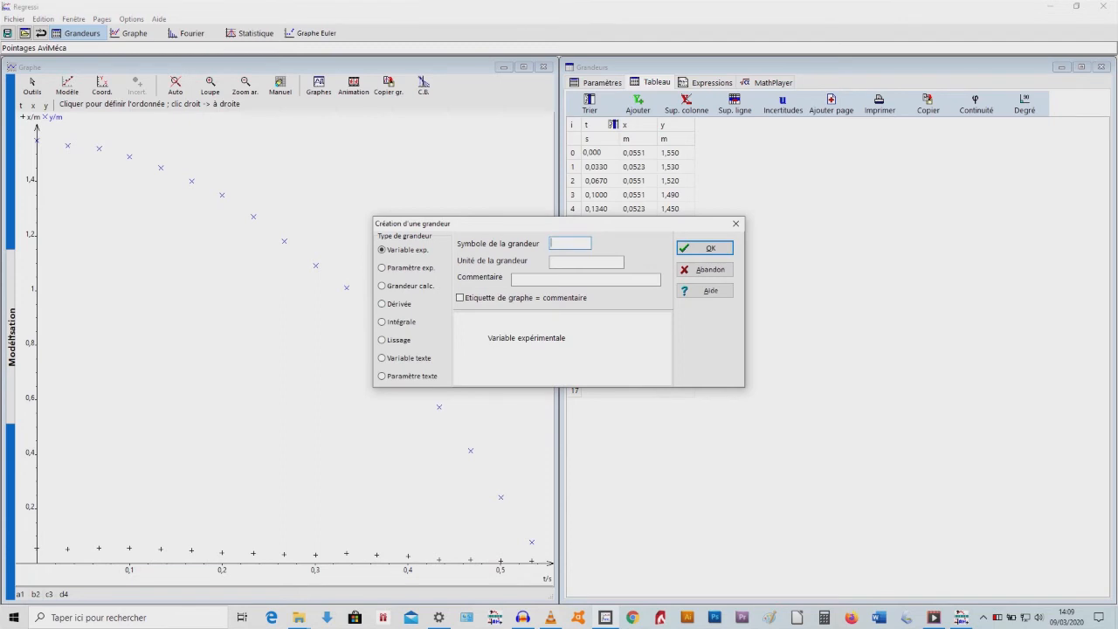
type("vx")
left_click(382, 304)
left_click(705, 249)
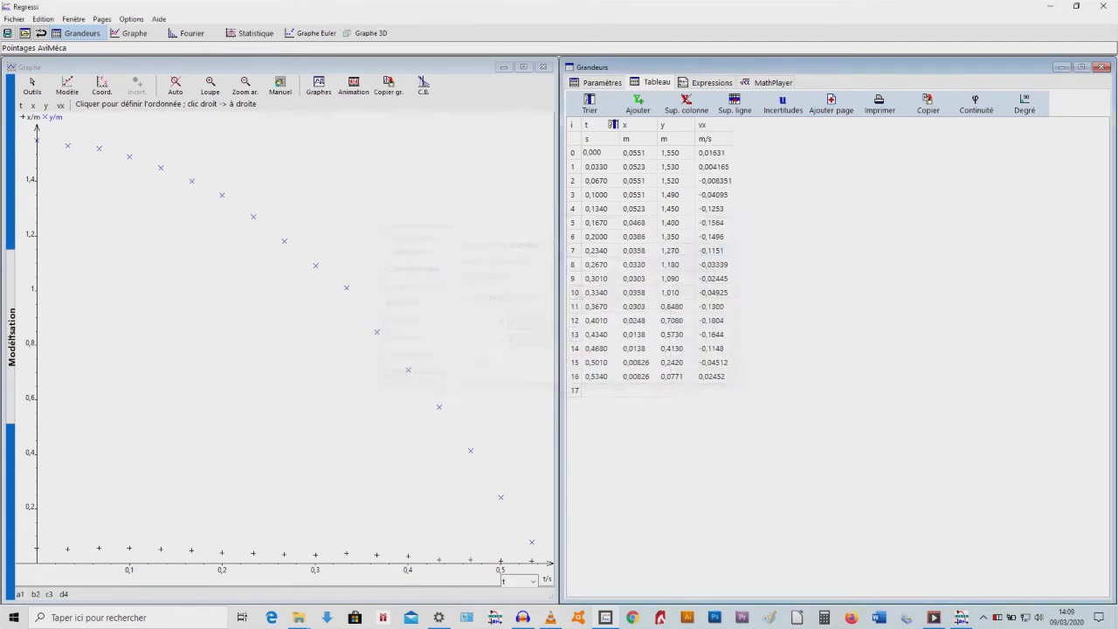
Step: Add a derivative quantity vy defined as the derivative of y with respect to t
left_click(637, 104)
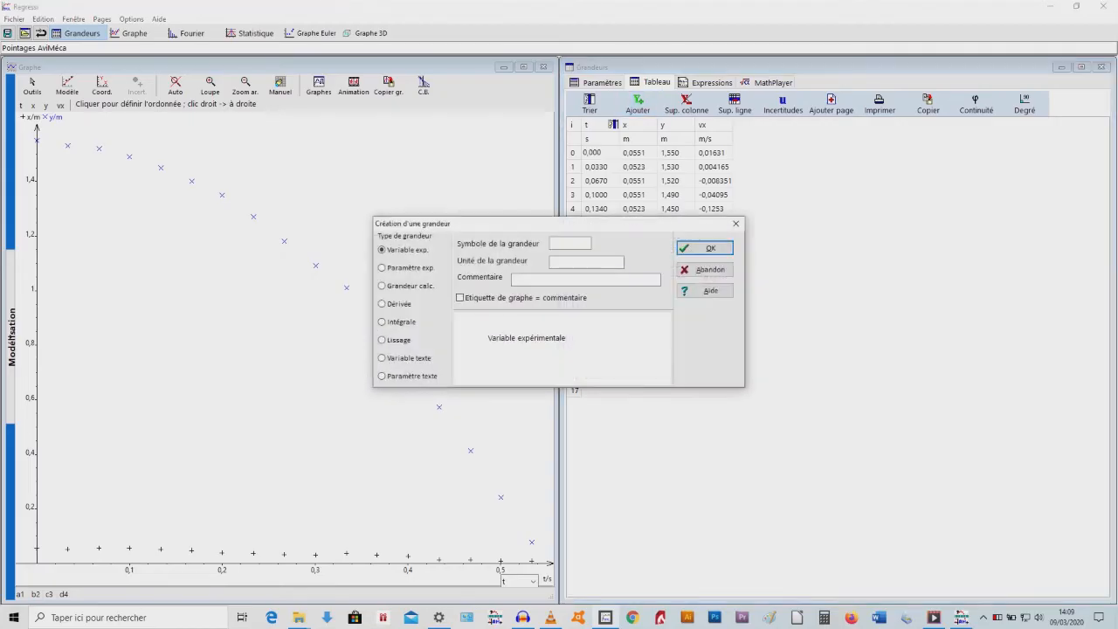
type("vy")
left_click(383, 304)
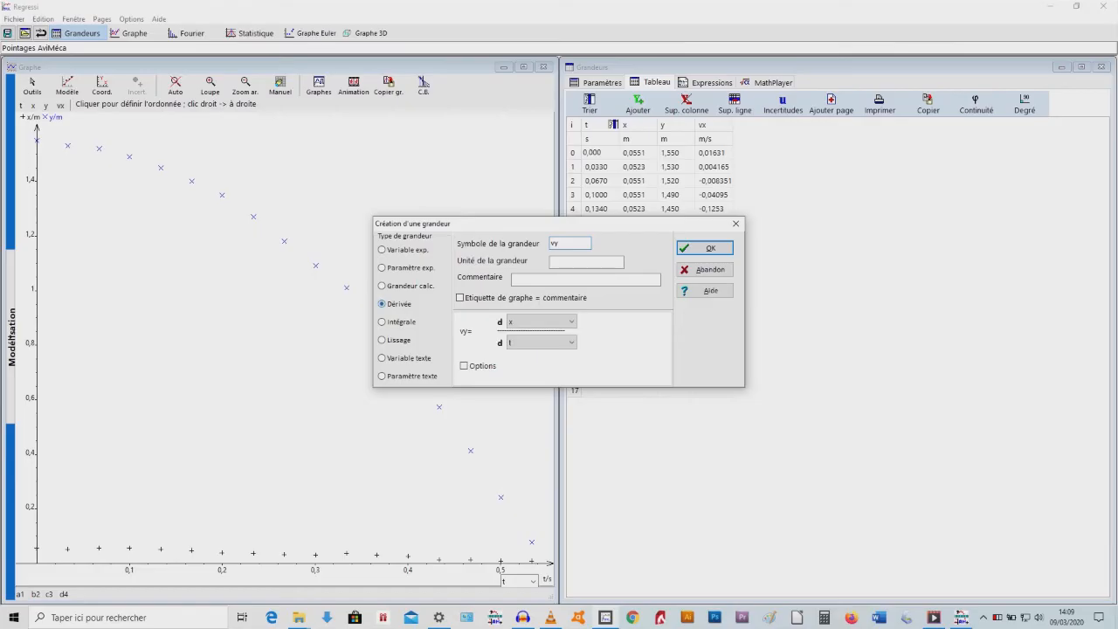
left_click(570, 322)
left_click(542, 354)
left_click(704, 248)
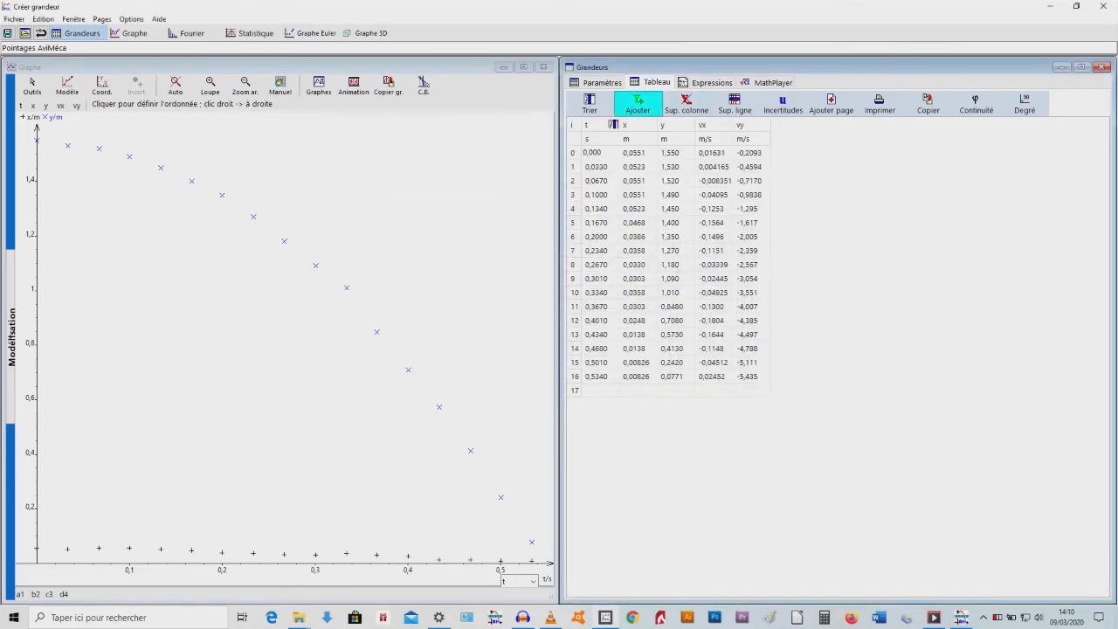
Step: Add a calculated quantity v defined by the expression (vx^2+vy^2)^0.5
left_click(638, 105)
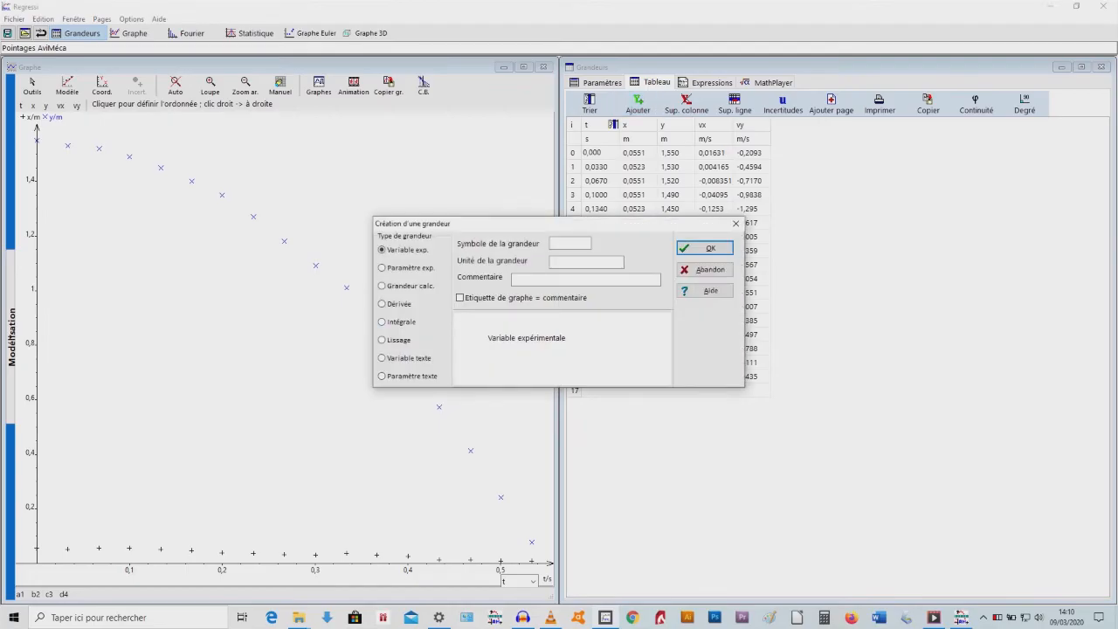
left_click(383, 286)
left_click(569, 244)
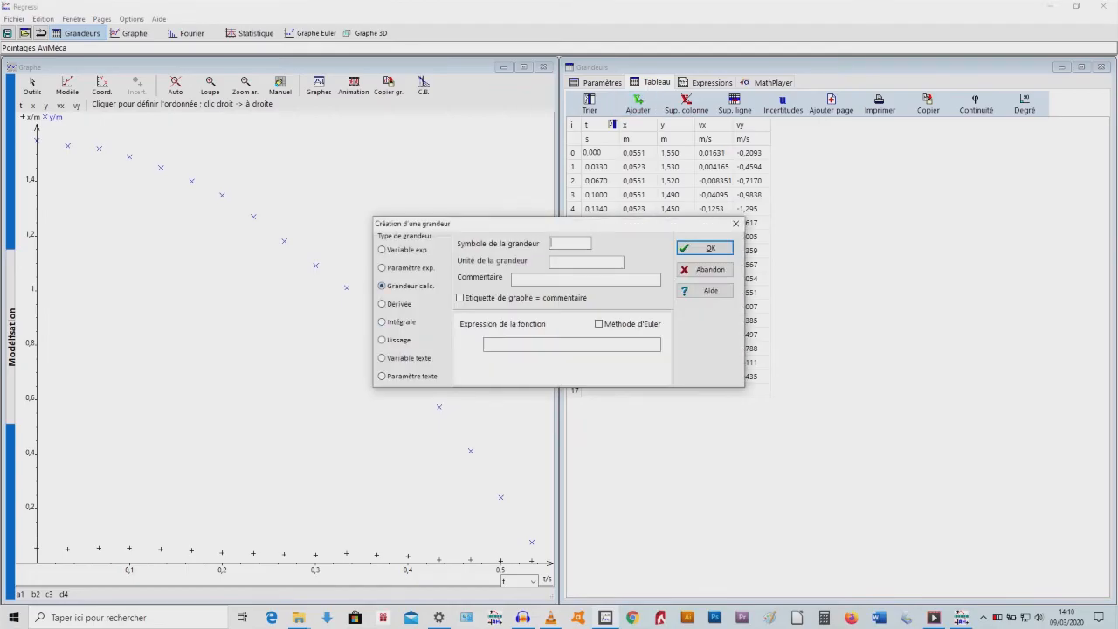
type("v")
left_click(572, 344)
type("(vx^2+vy^2)^0.5")
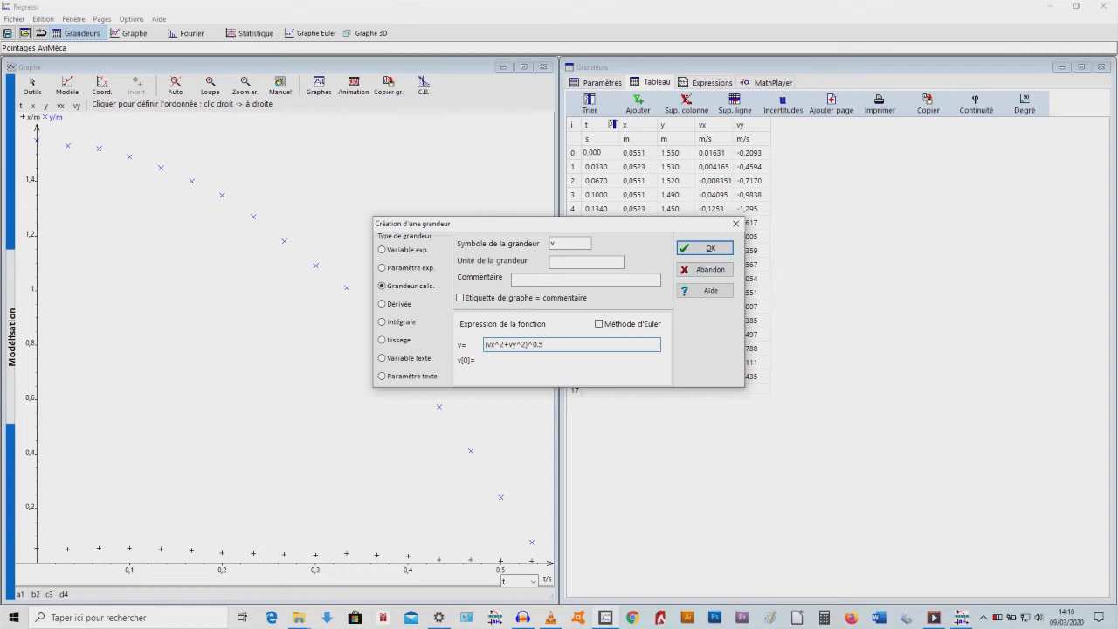
key("Return")
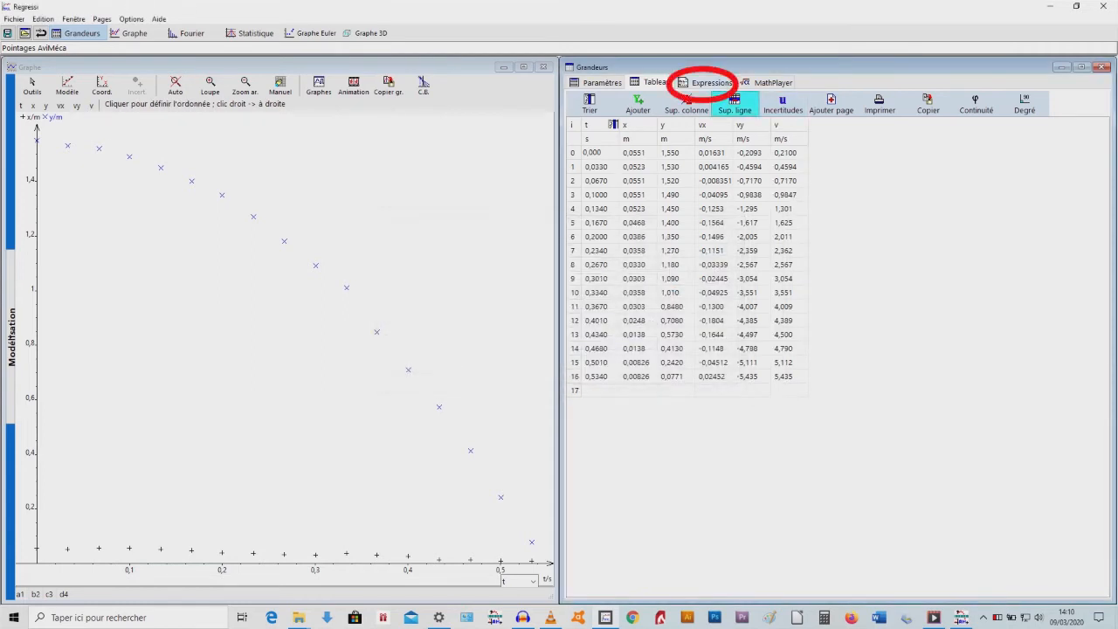
Step: Delete the vx, vy and v definitions from the expressions, update the calculations and return to the data table
left_click(712, 82)
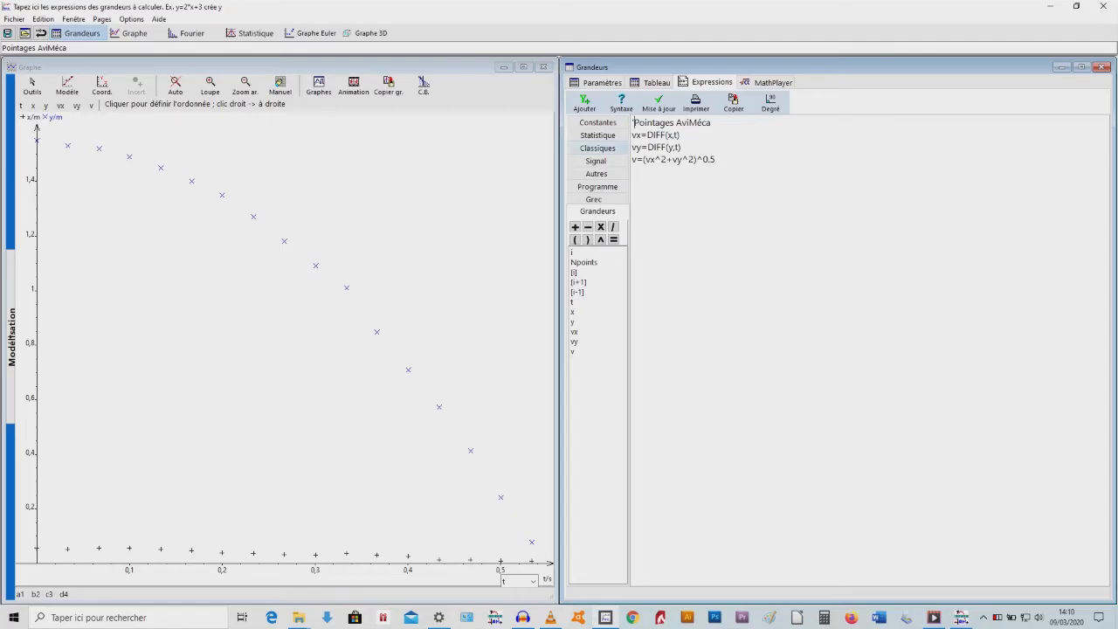
left_click_drag(632, 135, 717, 160)
key("Delete")
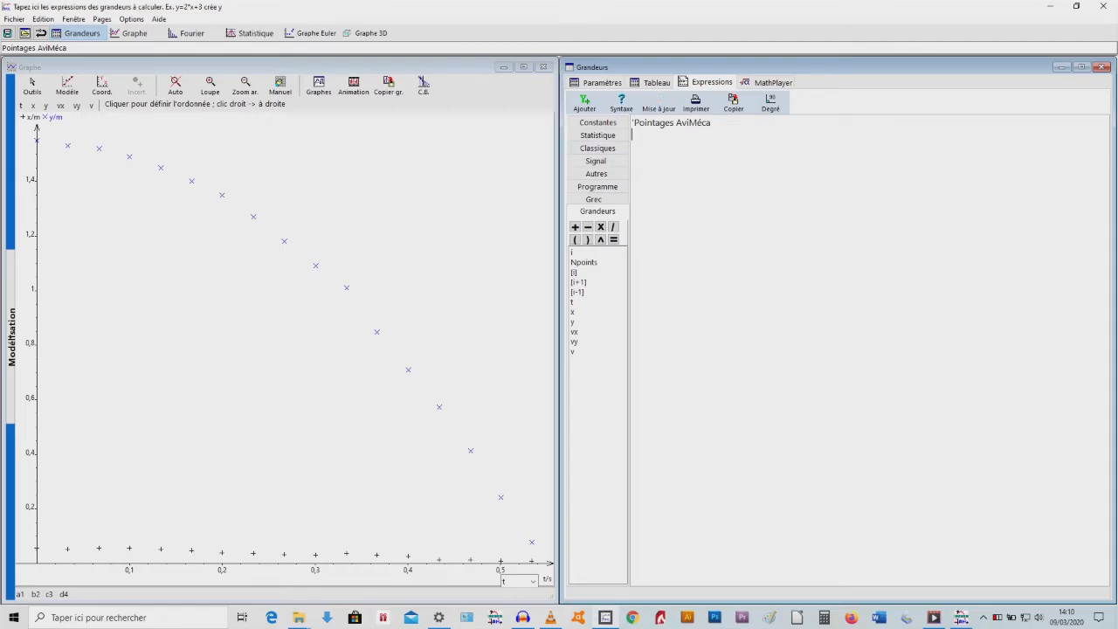
left_click(659, 103)
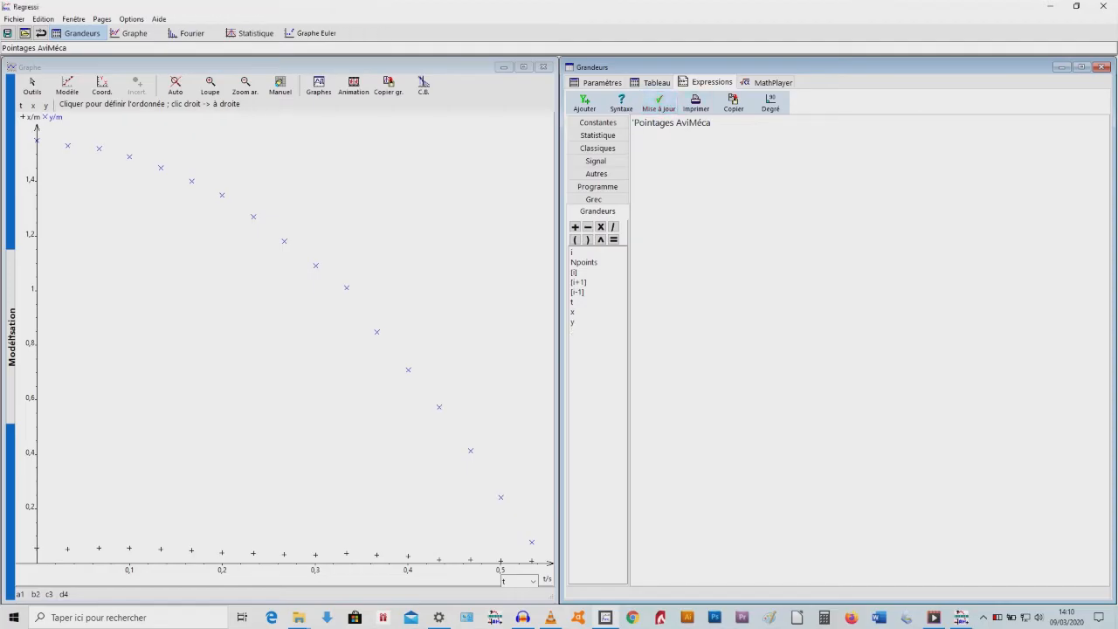
left_click(653, 82)
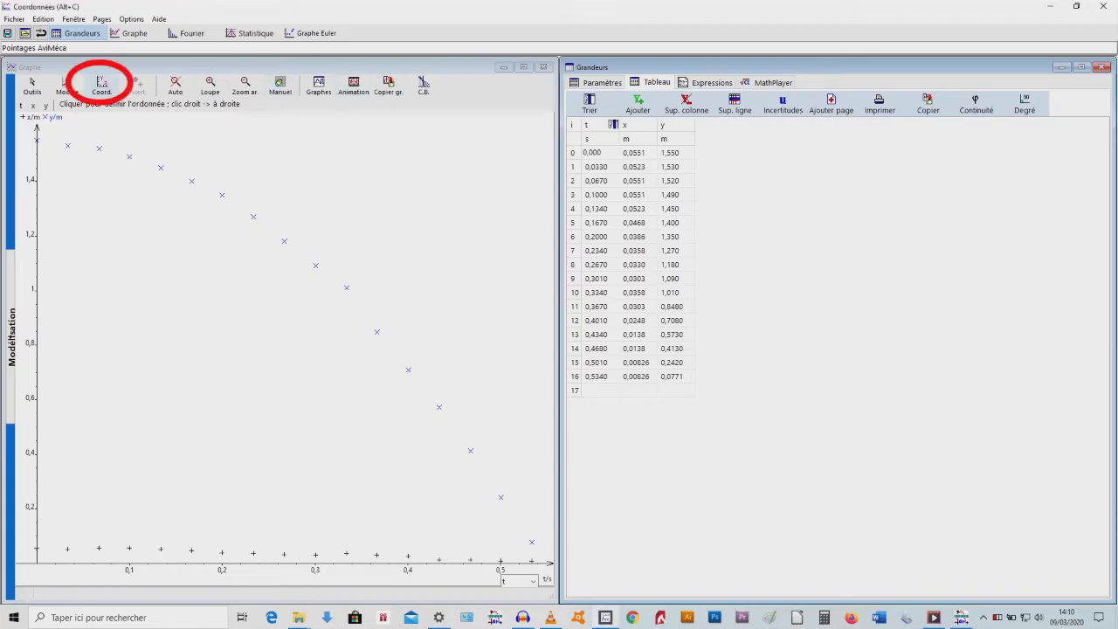
Step: Set the graph's first curve to y as a function of x and enable the mechanics velocity option to create the velocity quantities
left_click(102, 85)
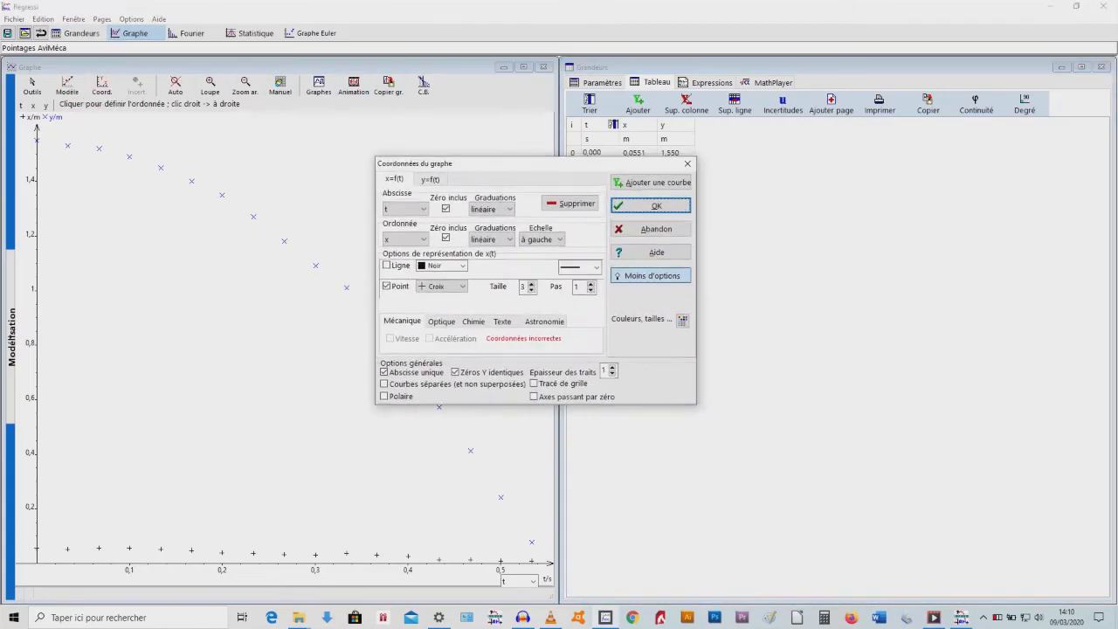
left_click_drag(560, 164, 365, 166)
left_click(214, 213)
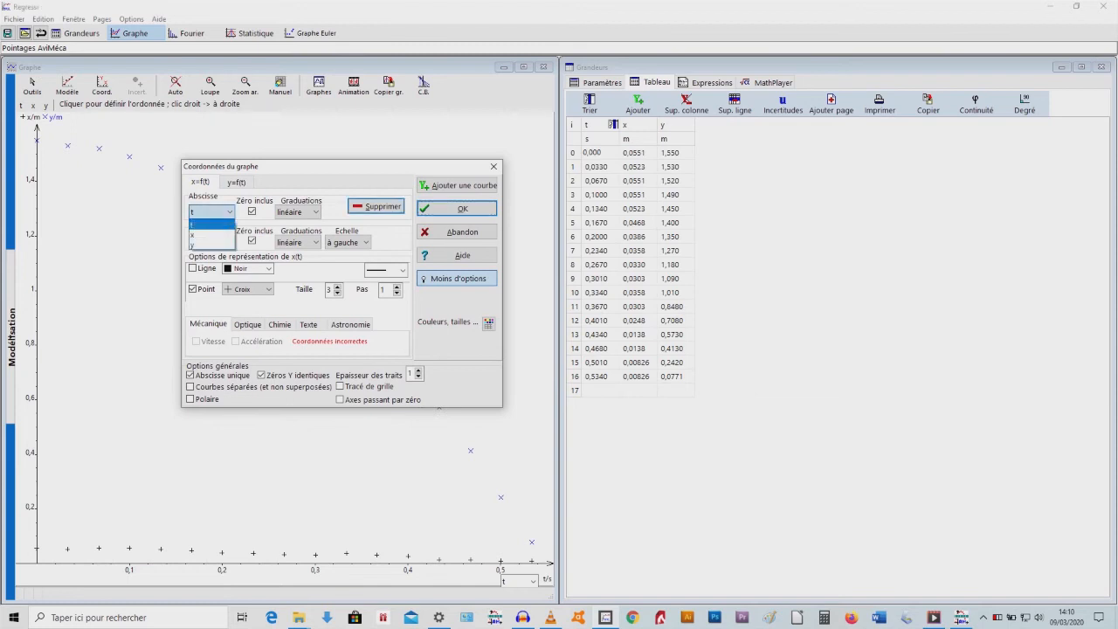
left_click(194, 234)
left_click(211, 242)
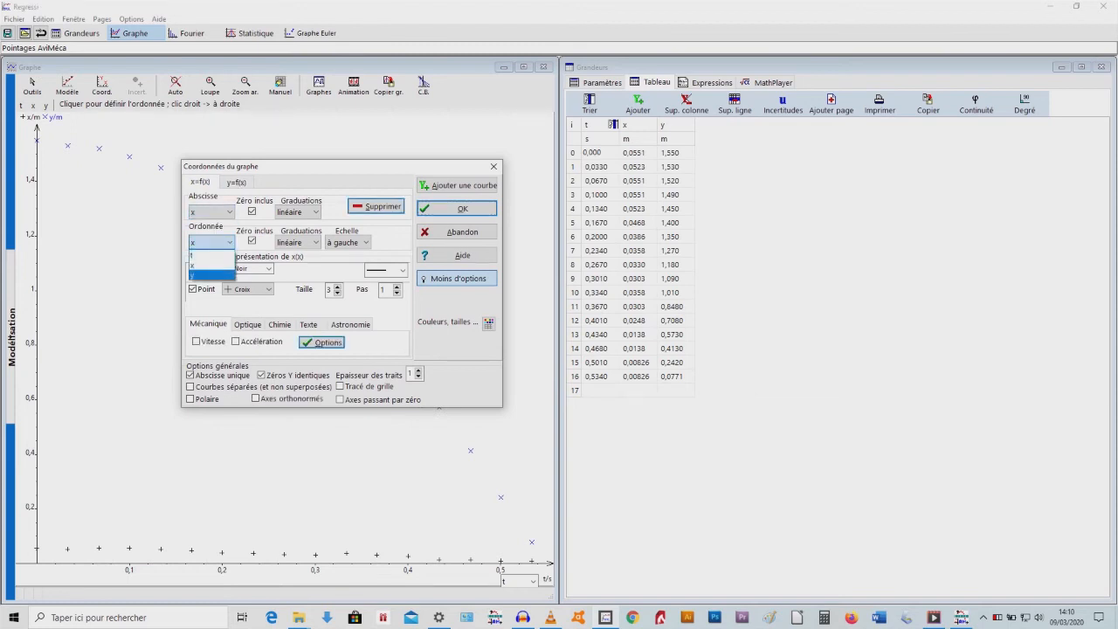
left_click(210, 275)
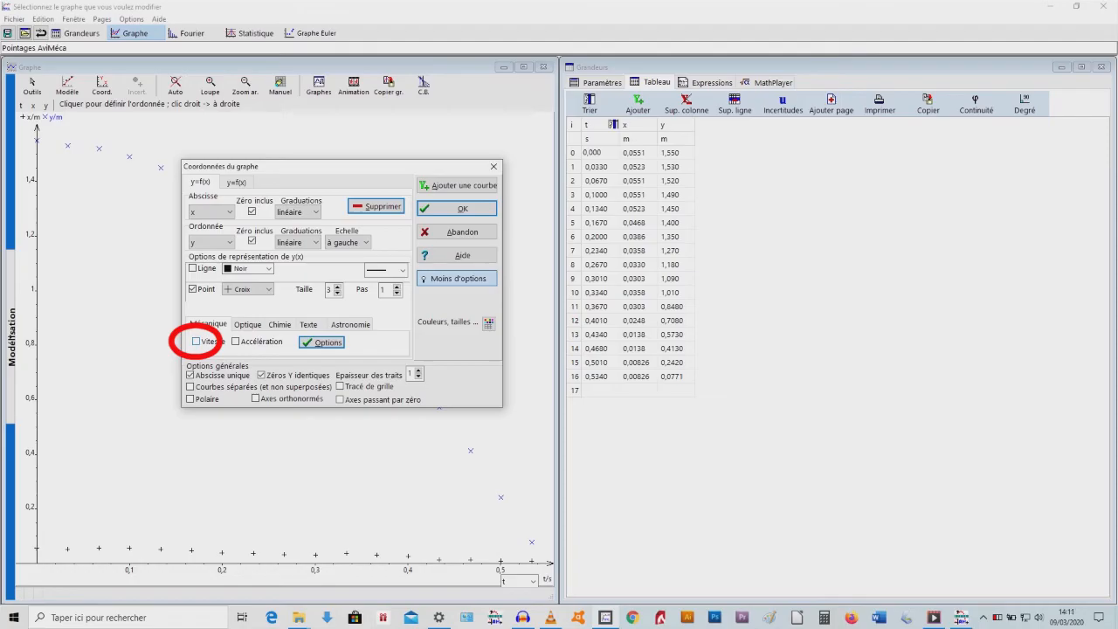
left_click(197, 341)
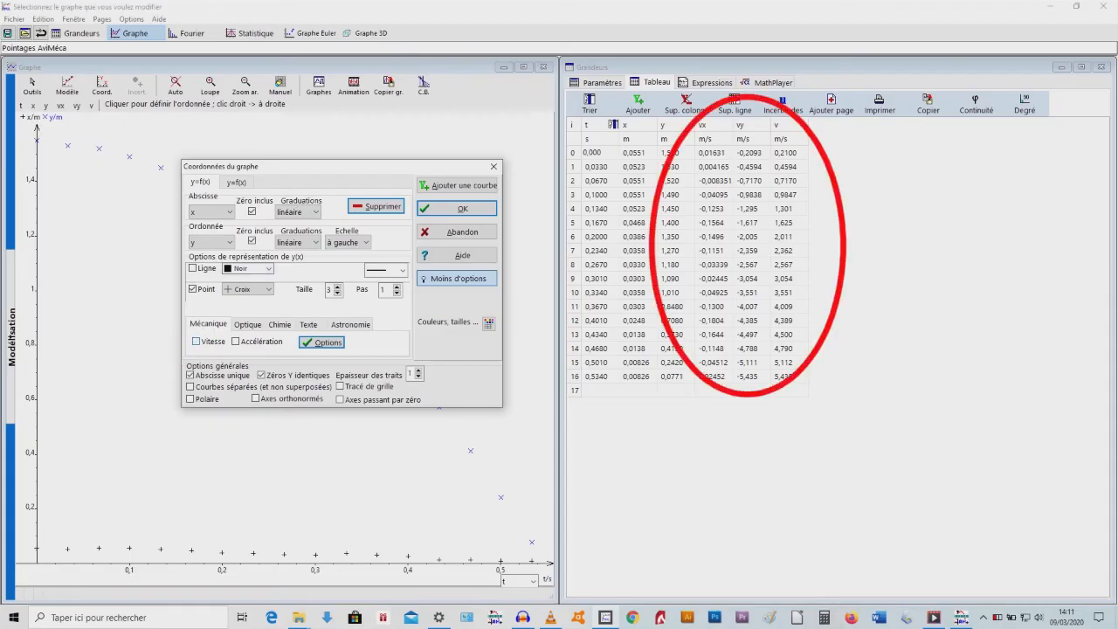
Step: Change the first curve's abscissa to t and apply the coordinates to plot y against time
left_click(229, 211)
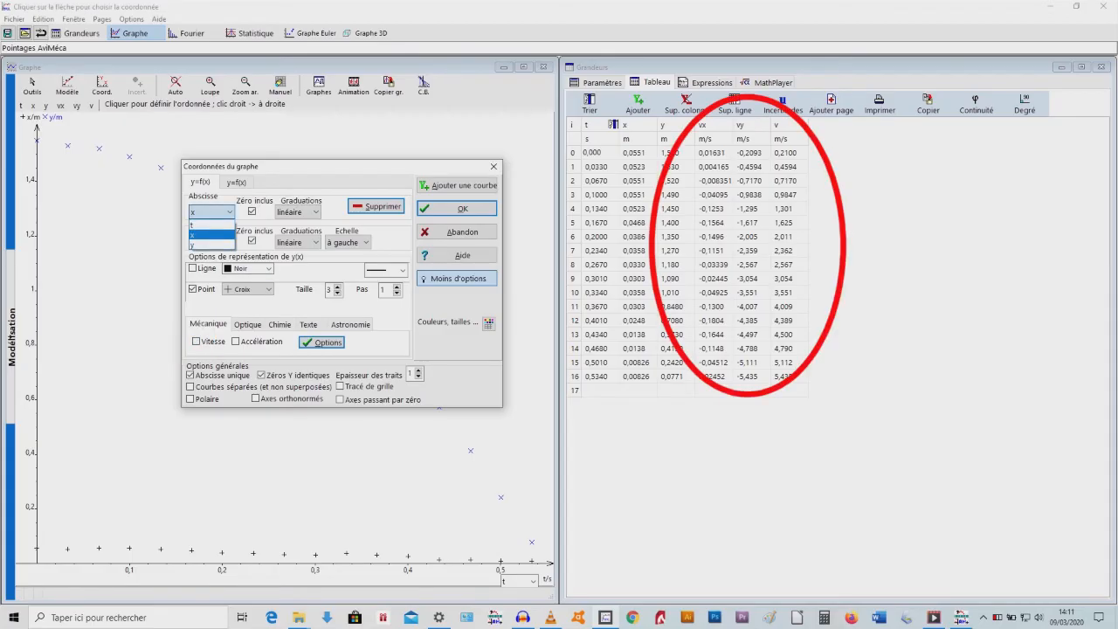
left_click(210, 224)
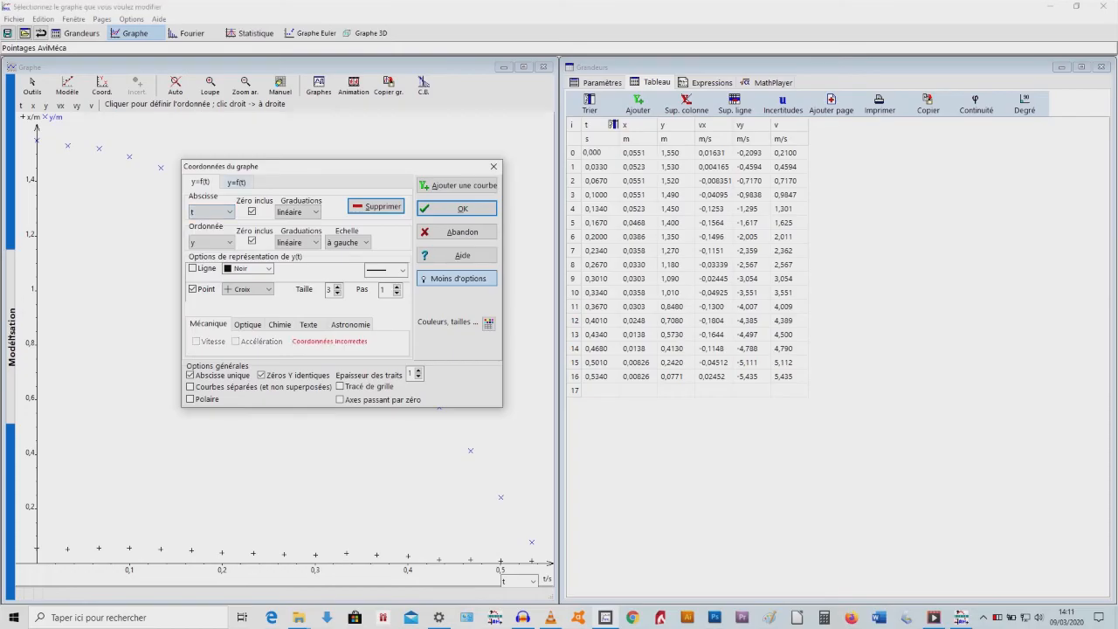
left_click(456, 207)
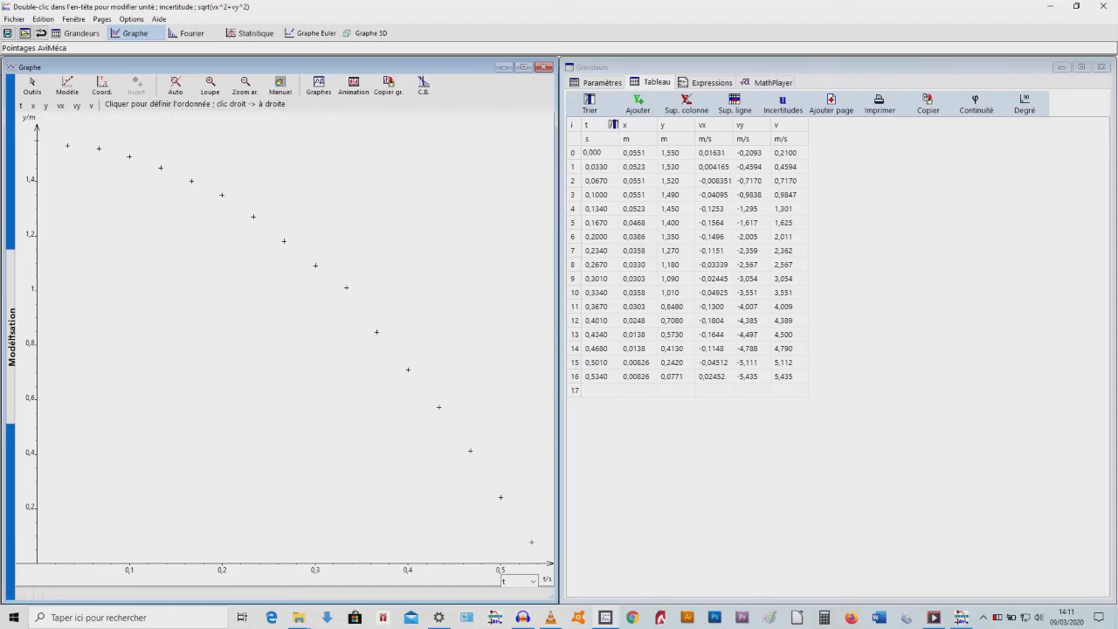
Step: Review the velocity expressions, then add a calculated quantity Ec defined as 0.5*0.020*v^2 to the data table
left_click(712, 82)
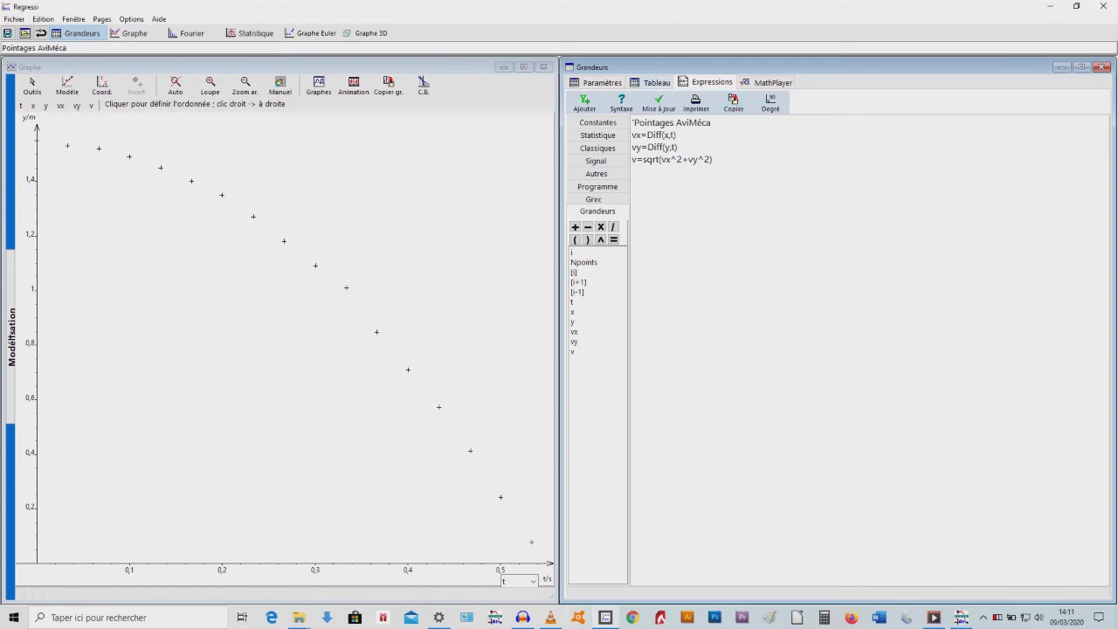
left_click(656, 82)
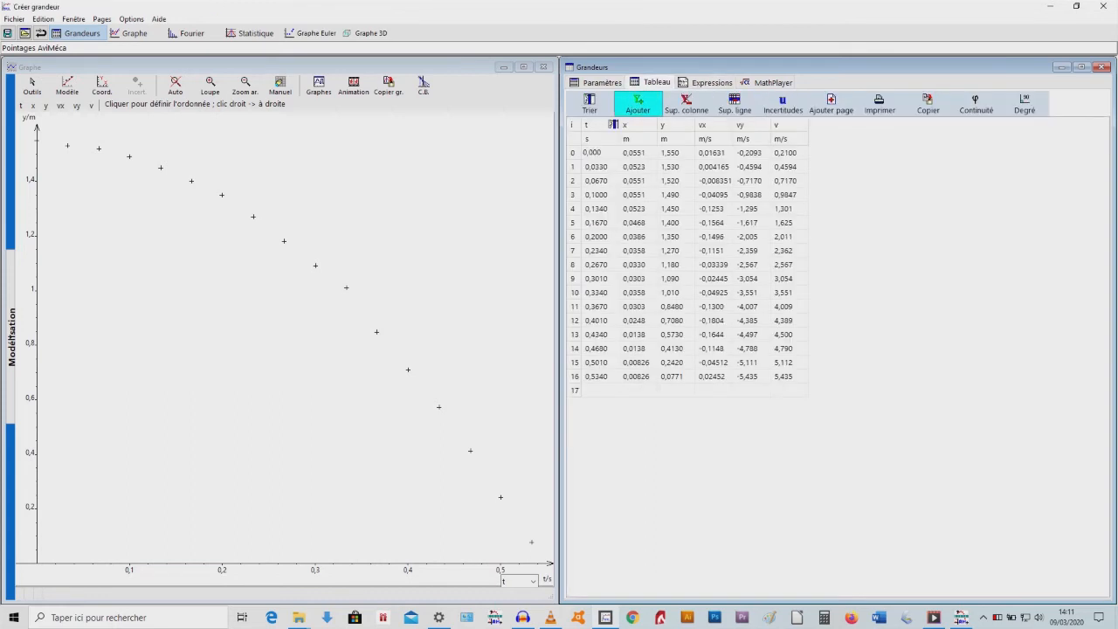
left_click(637, 105)
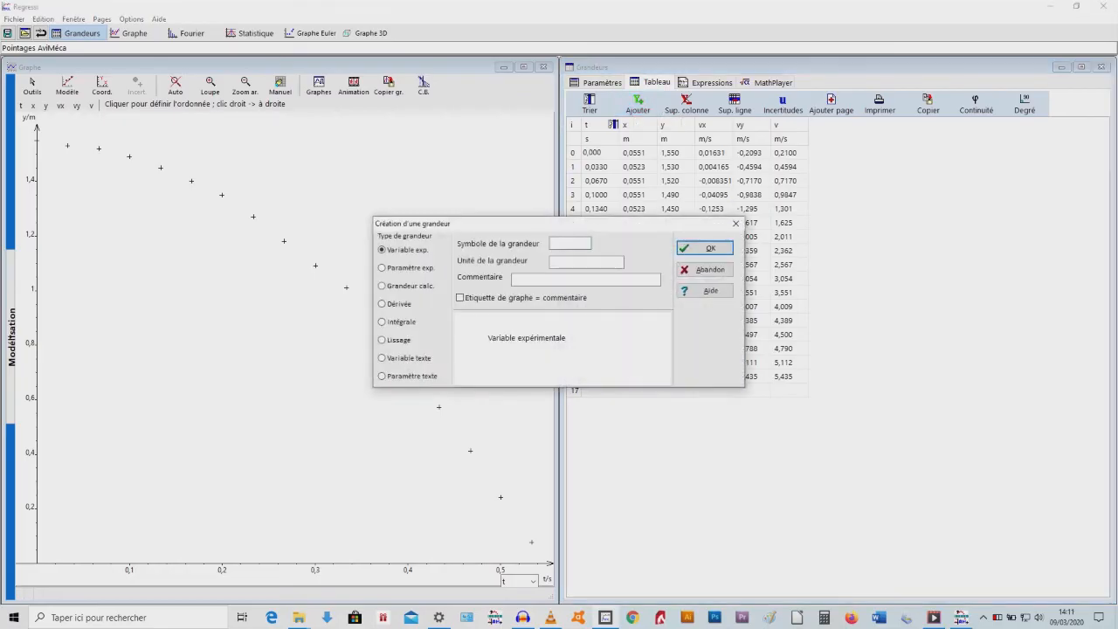
type("Ec")
left_click(382, 286)
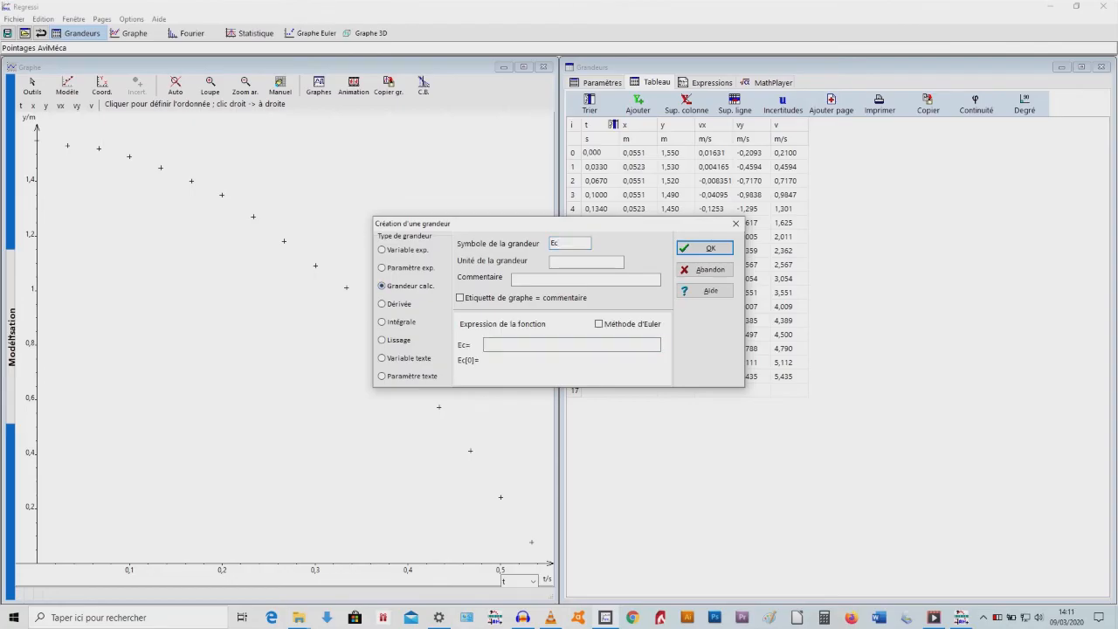
type("0.5*0.020*v^2")
key("Return")
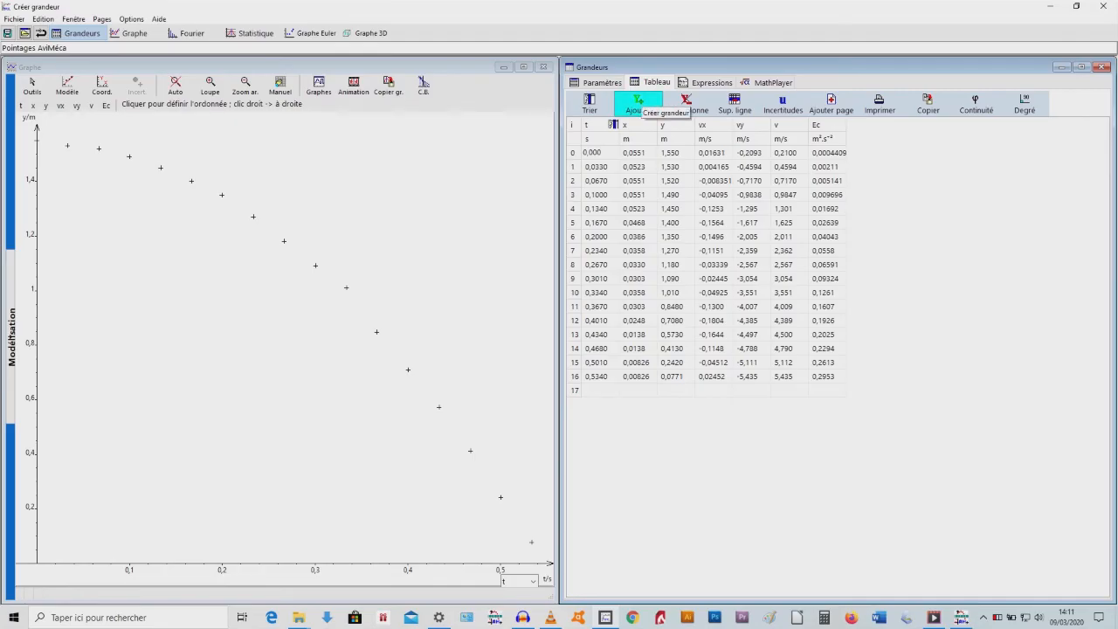
Step: Add the expressions Epp=0.020*9.81*y and Em=Ec+Epp below the existing ones and update the calculations
left_click(712, 82)
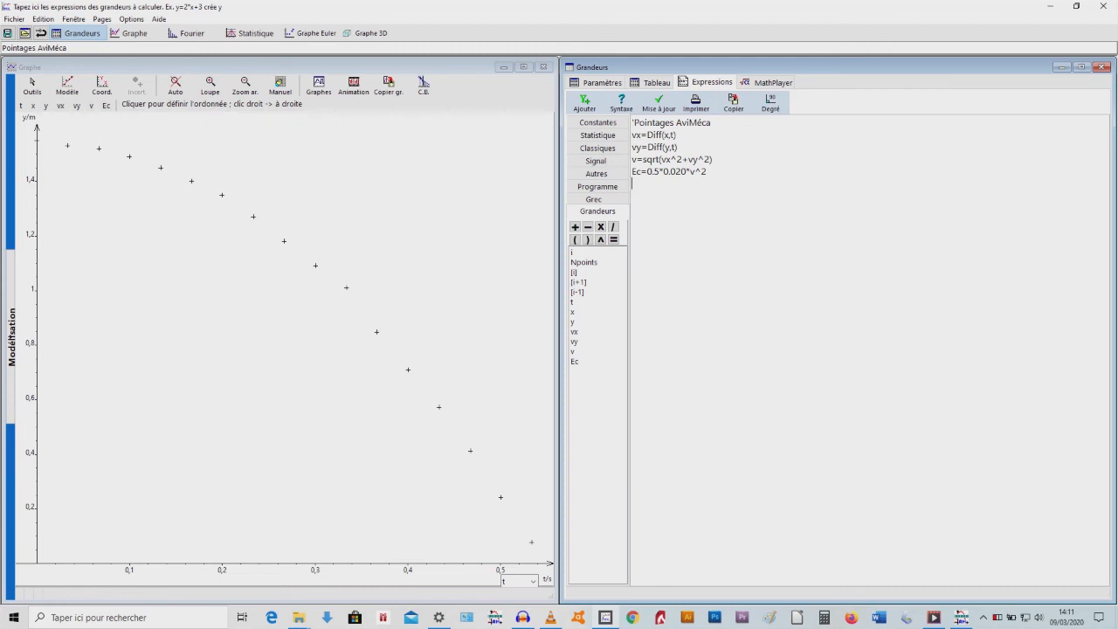
type("Epp=0.020*9.81*y")
key("Return")
type("Em=Ec+Epp")
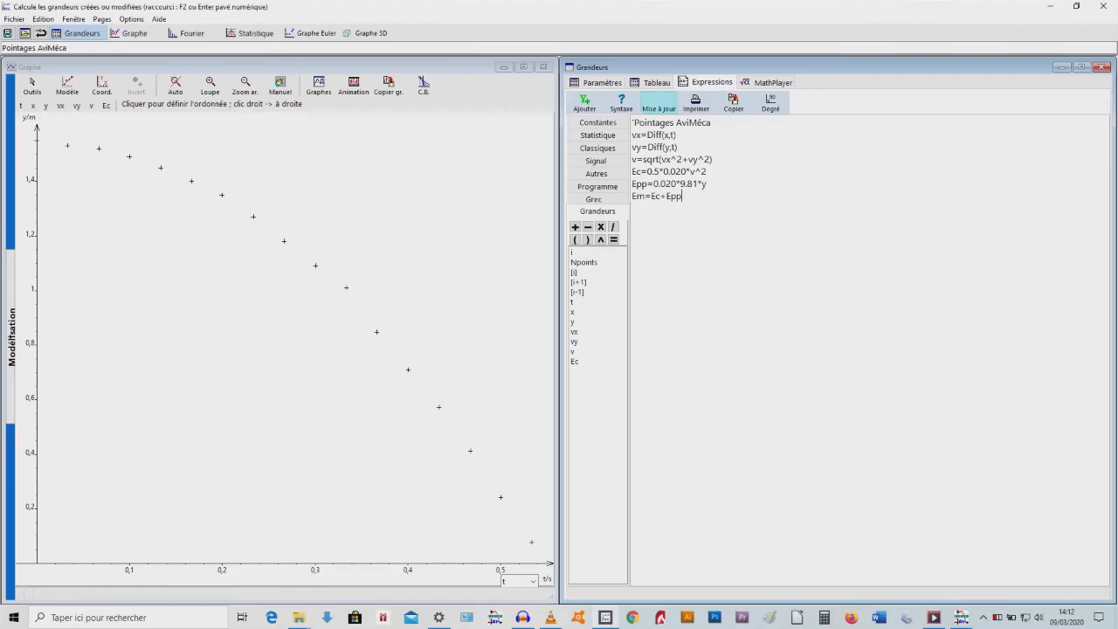
left_click(658, 101)
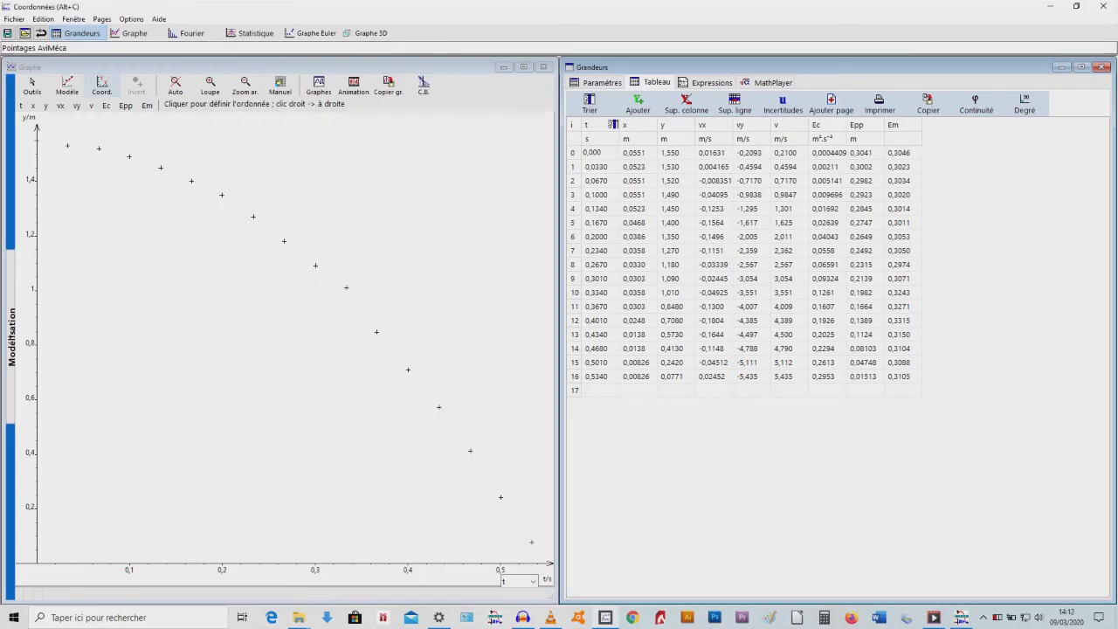
Step: Plot the three energies Ec, Epp and Em against t on the same graph, replacing the y curve
left_click(102, 85)
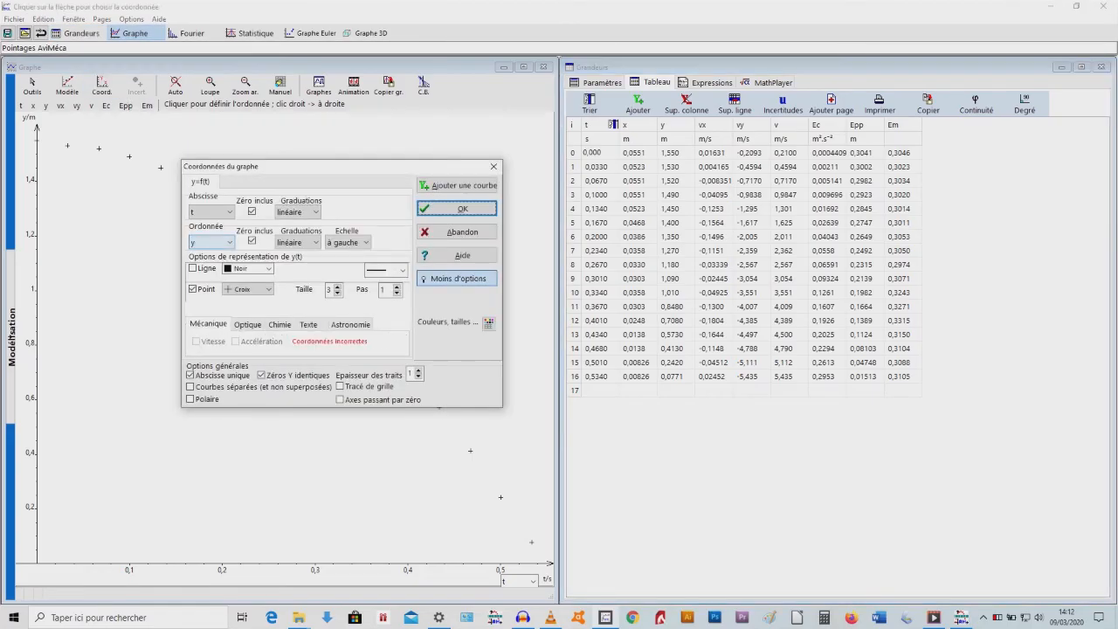
left_click(212, 242)
left_click(199, 314)
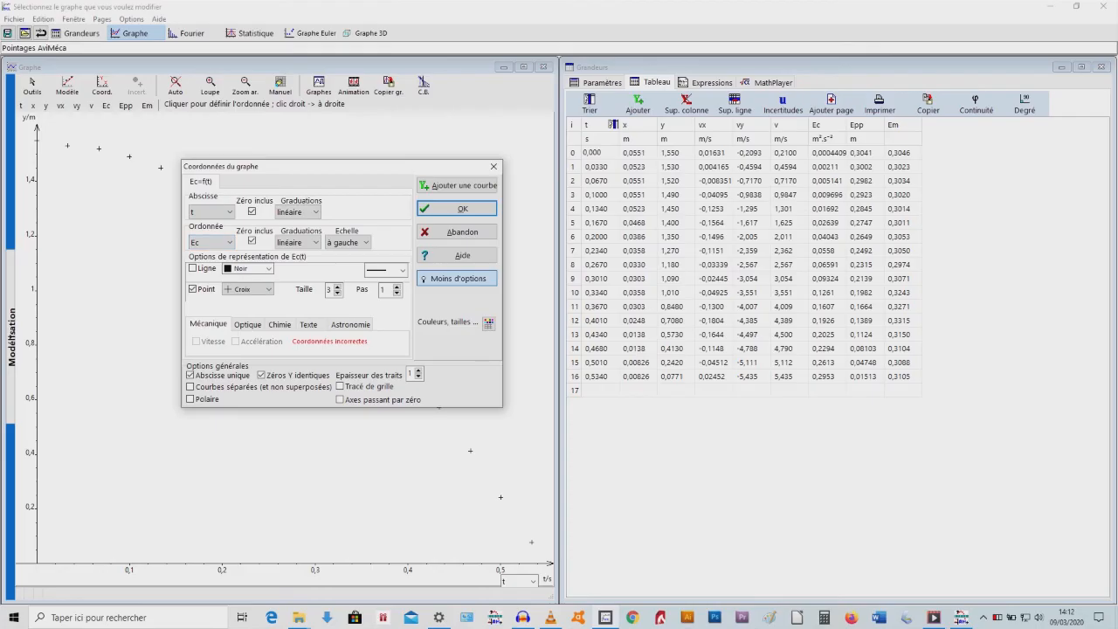
left_click(456, 185)
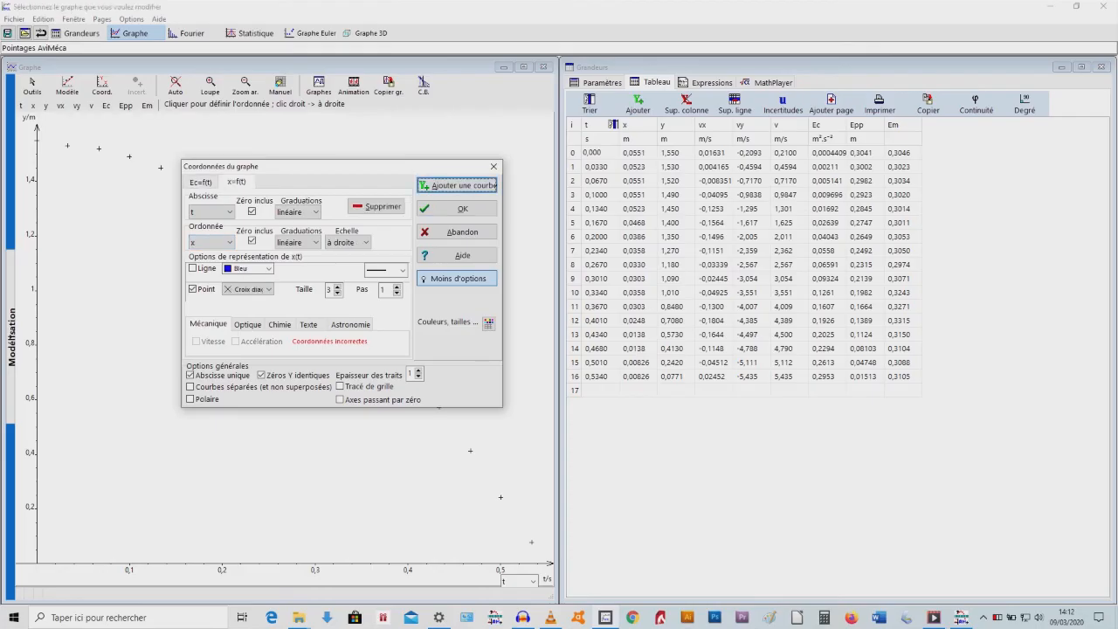
left_click(228, 242)
left_click(198, 324)
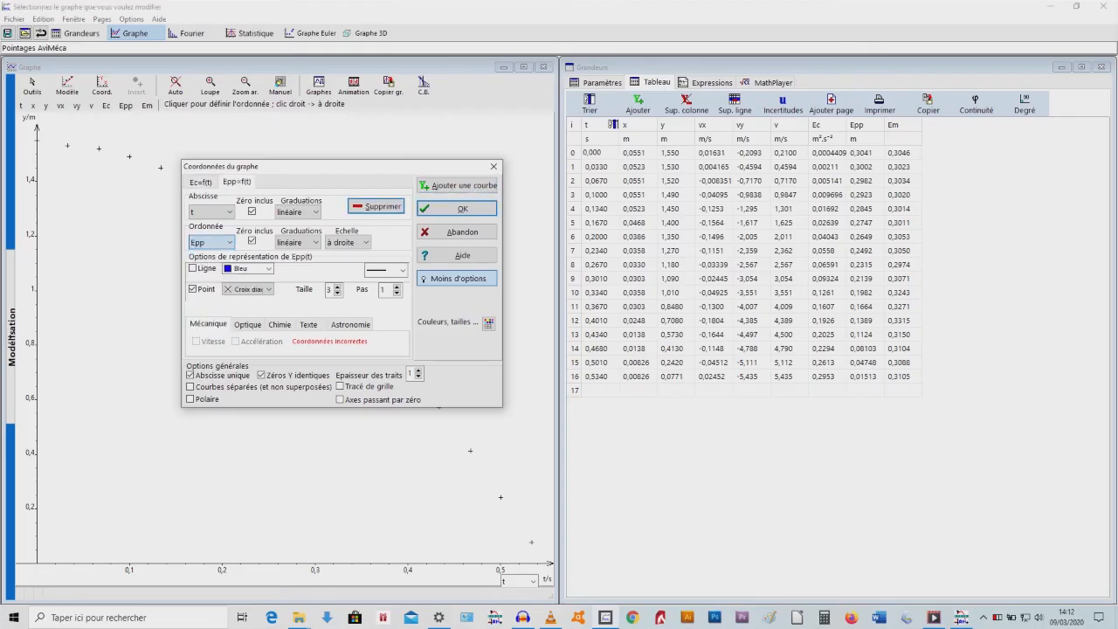
left_click(456, 185)
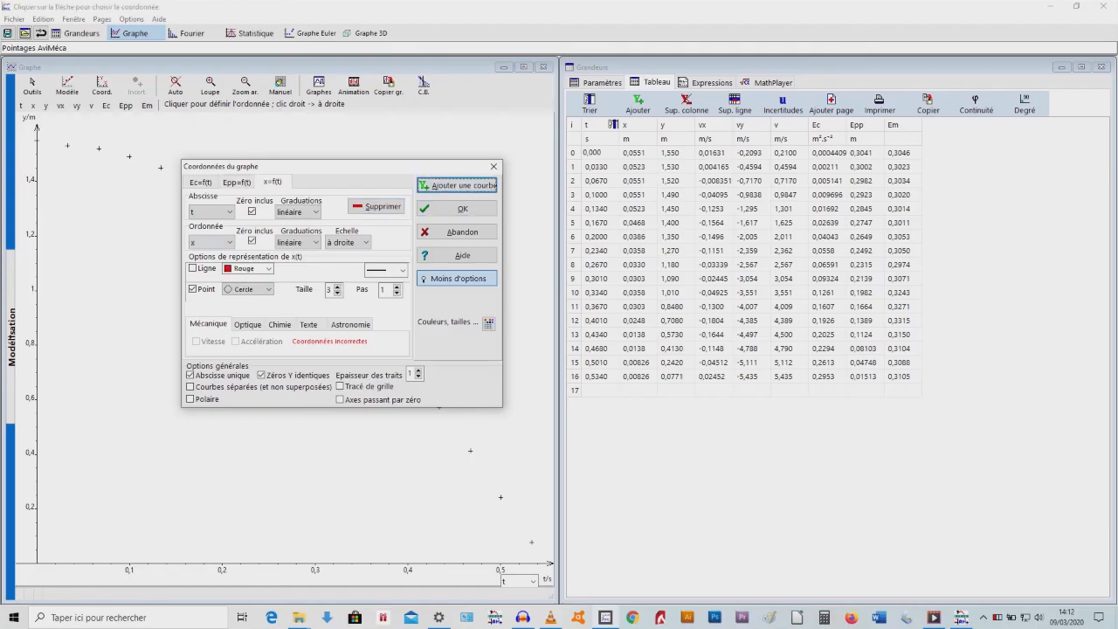
left_click(229, 242)
left_click(197, 334)
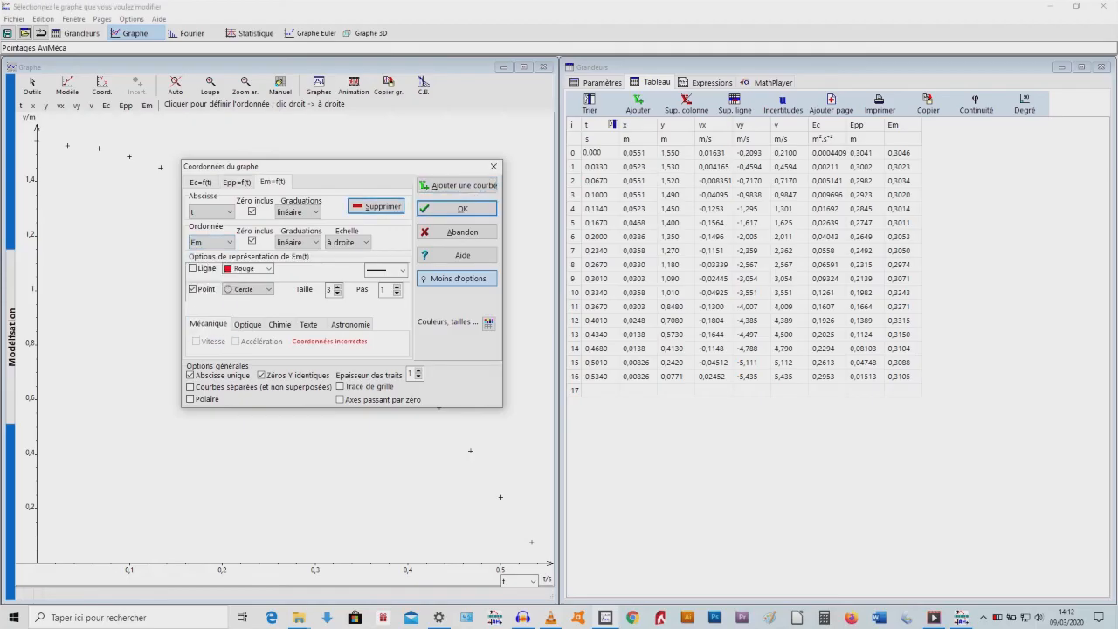
left_click(456, 209)
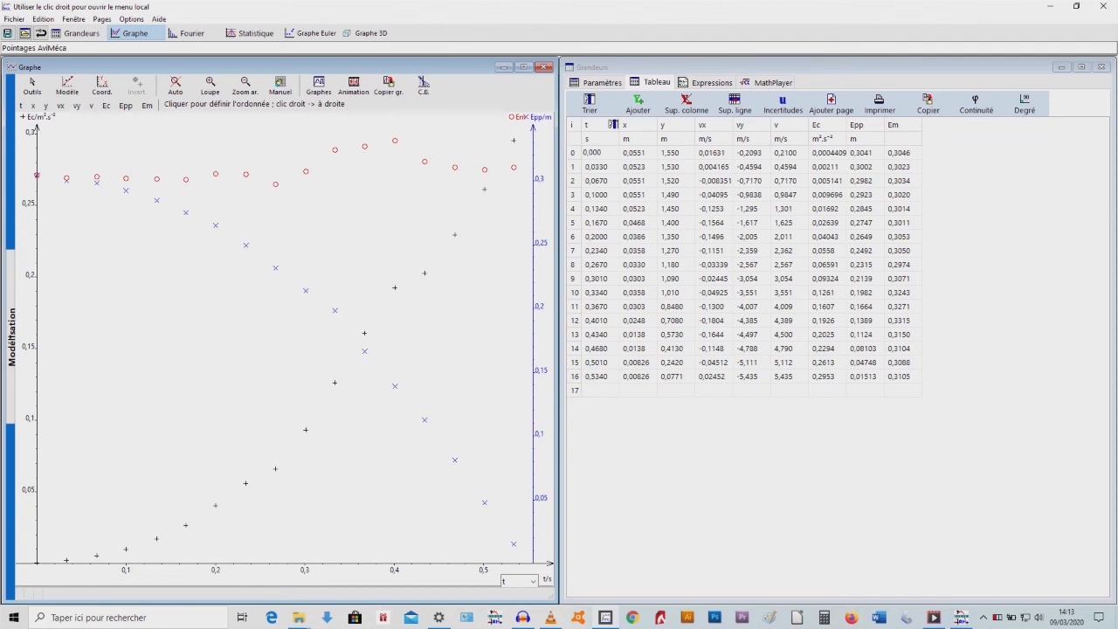
Step: Remove the Ec and Epp curves from the graph coordinates so that only Em is plotted against t
left_click(102, 86)
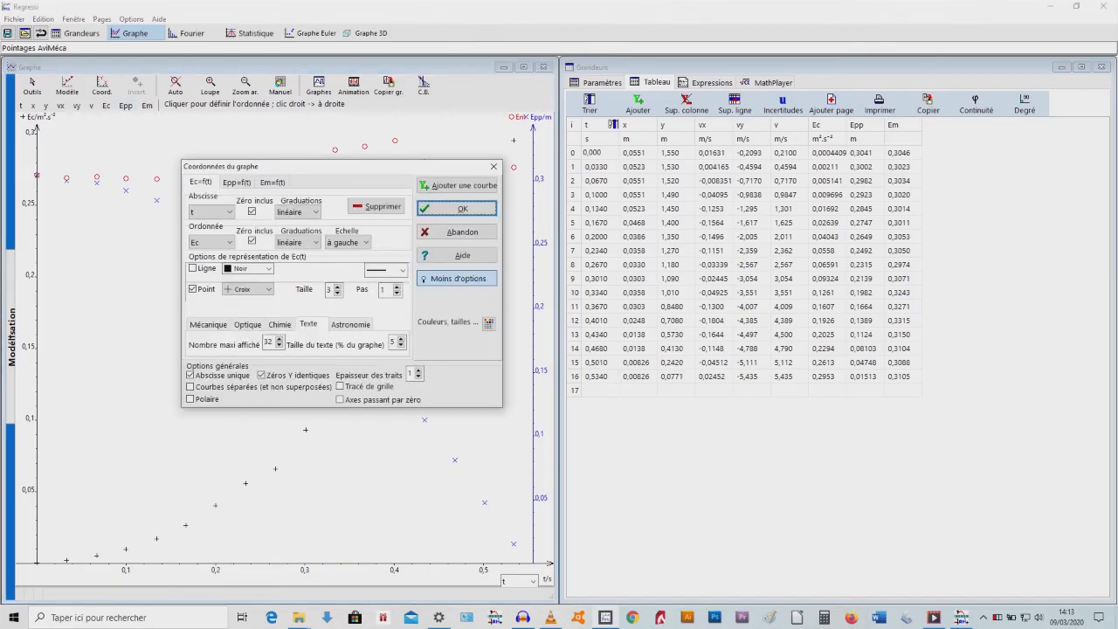
left_click(229, 242)
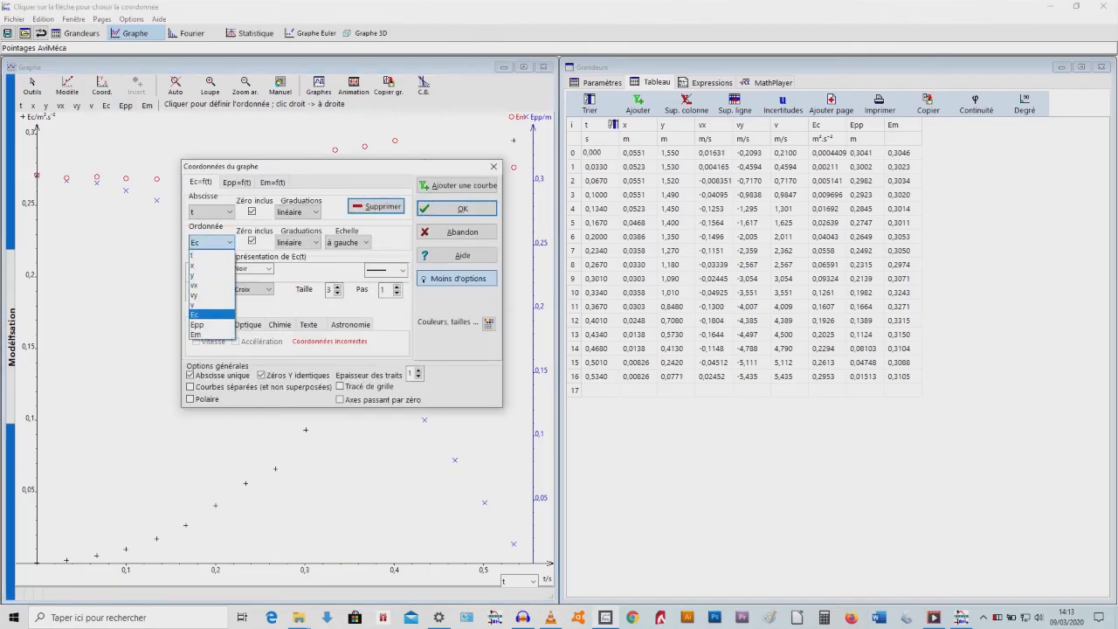
left_click(195, 314)
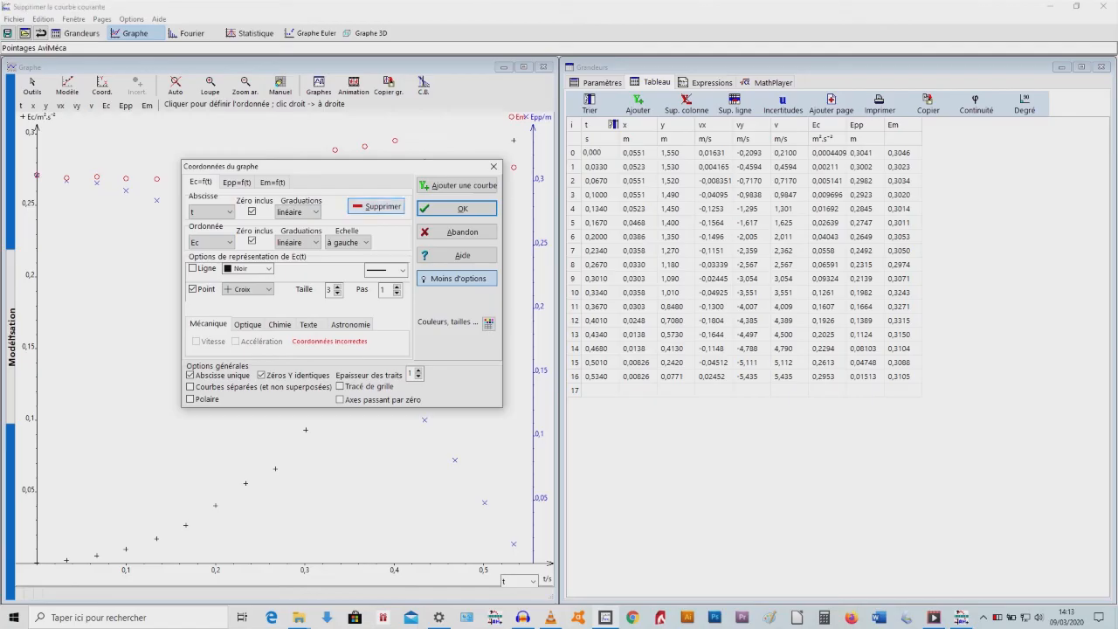
left_click(376, 207)
left_click(376, 207)
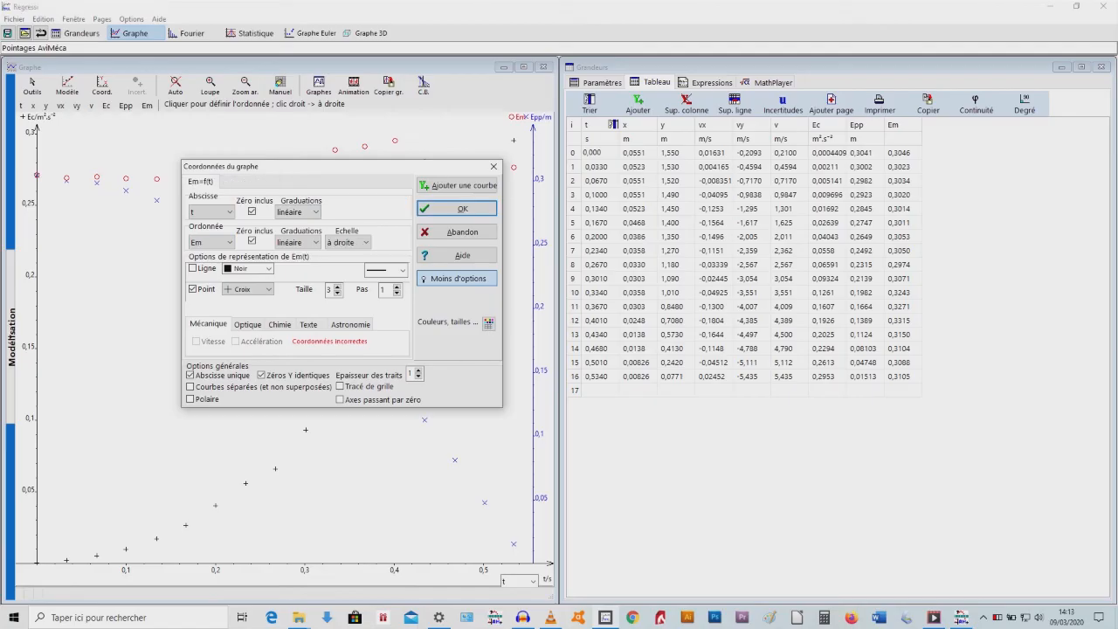
left_click(457, 209)
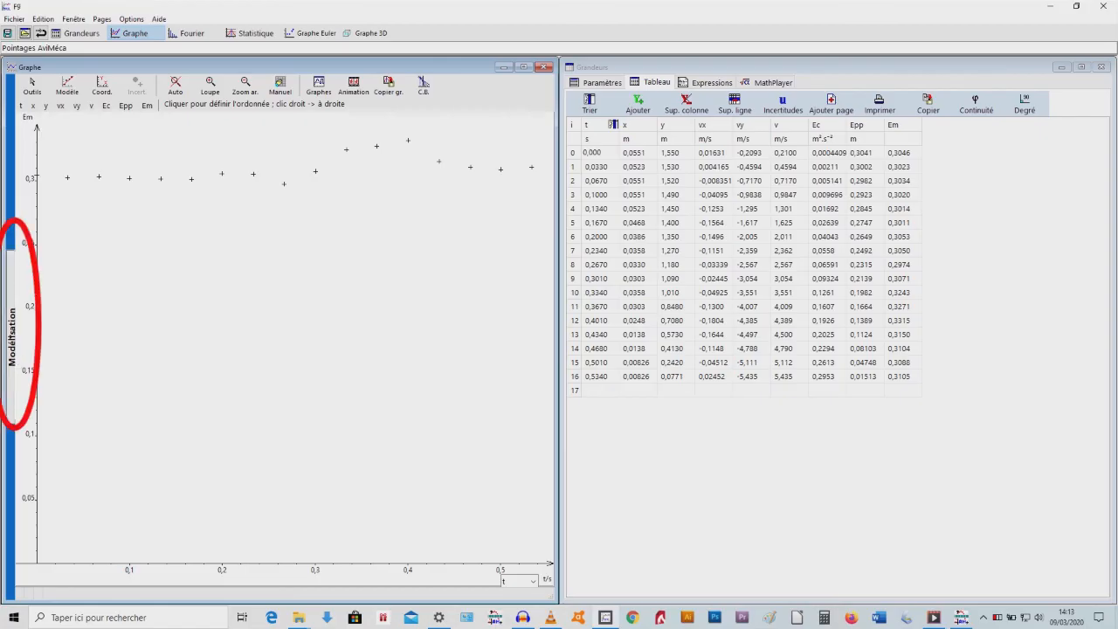
Step: Model the Em curve with an affine model, reduce its expression to the constant Em=b and fit it to the data
left_click(12, 358)
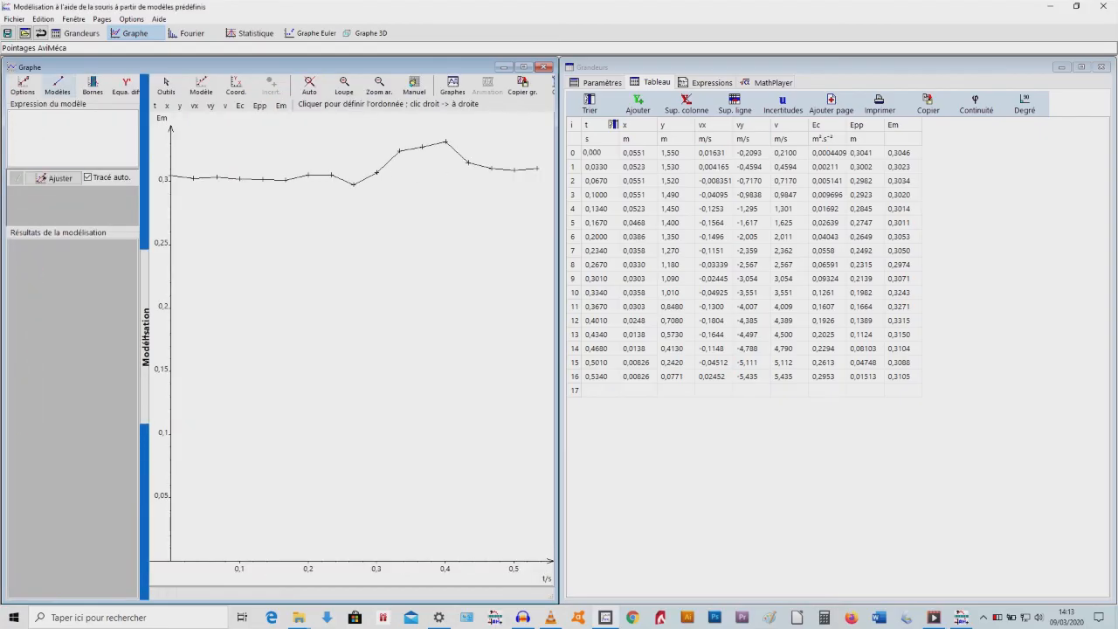
left_click(58, 85)
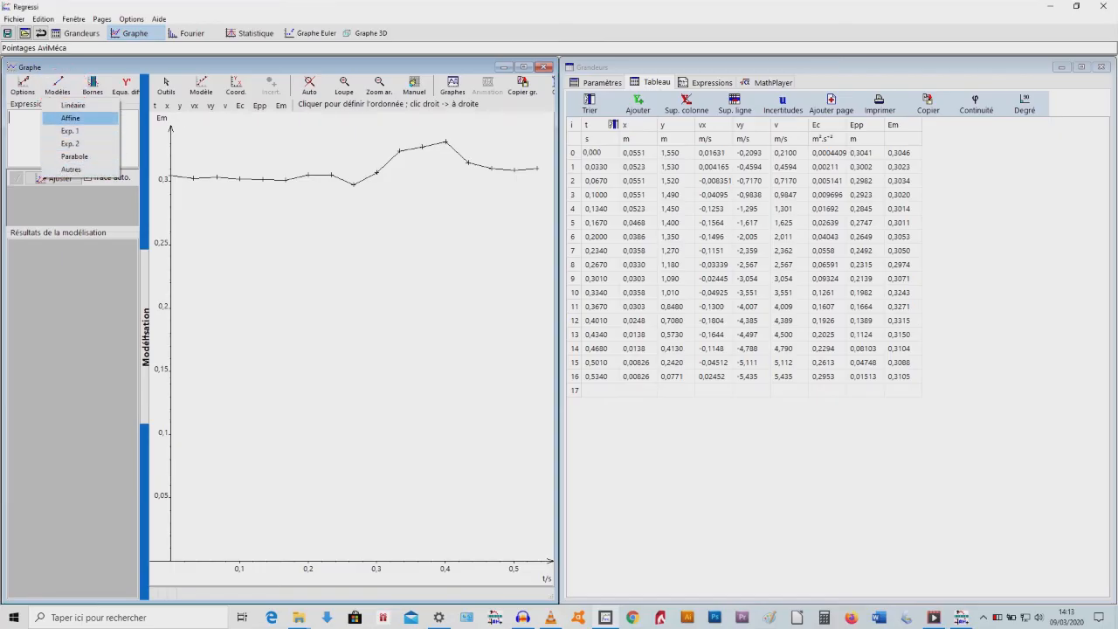
left_click(70, 118)
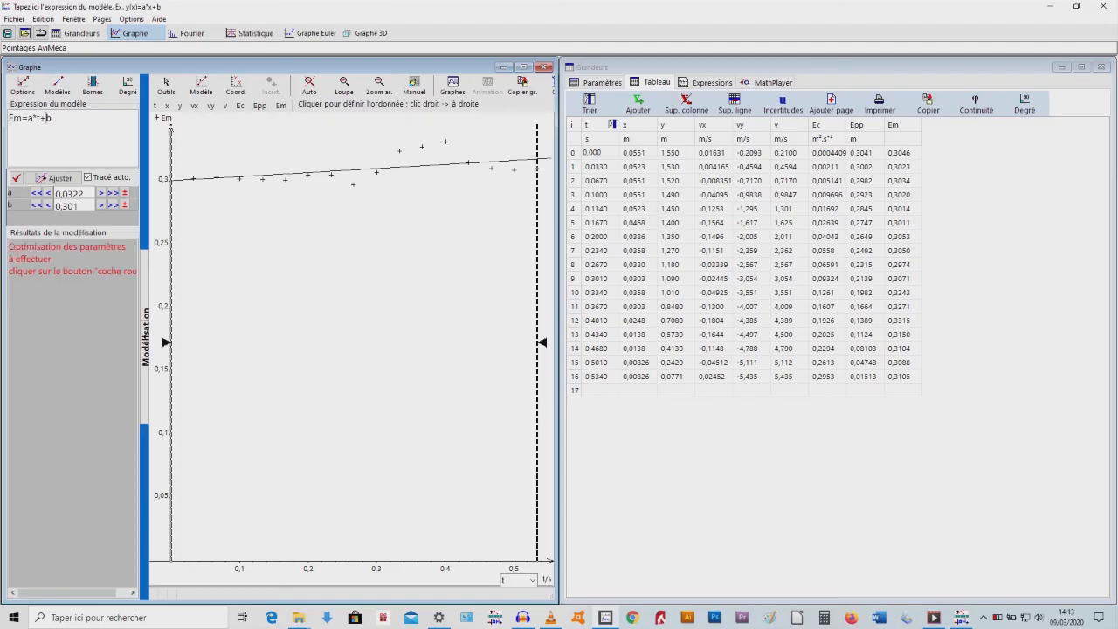
key("BackSpace")
key("BackSpace")
key("BackSpace")
key("BackSpace")
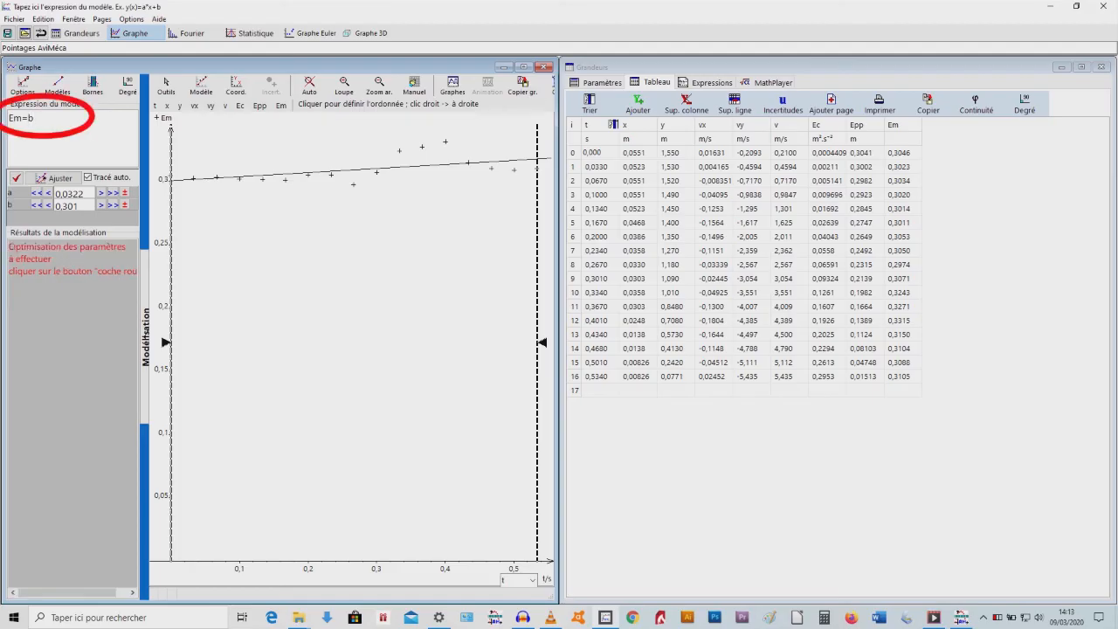
key("F3")
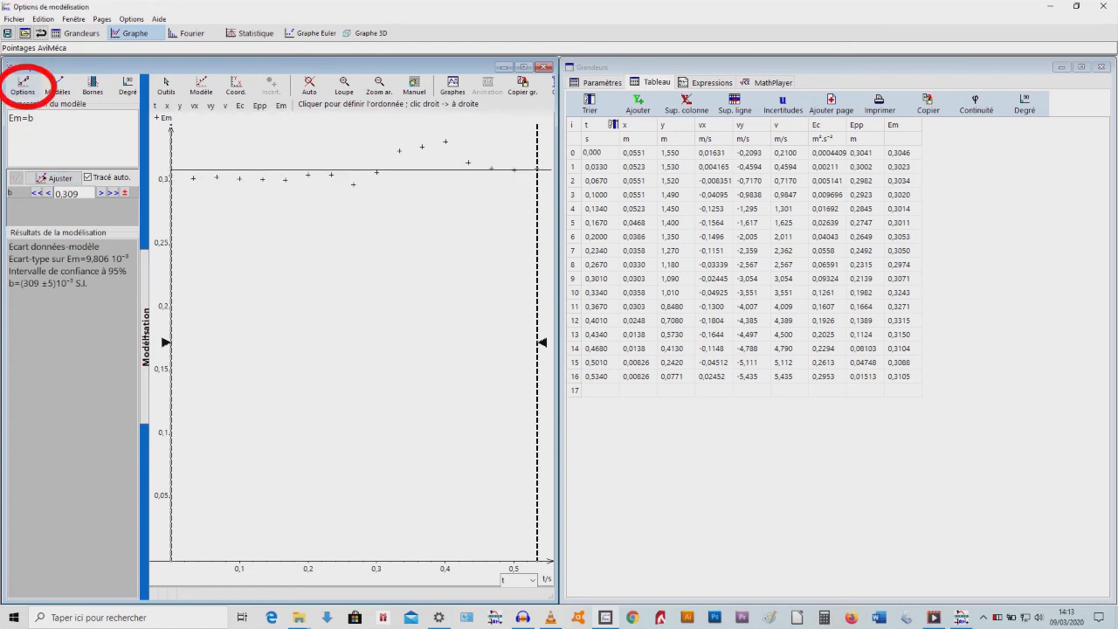
Step: Enable the display of the data-model deviation in % in the modelling options and widen the modelling results area
left_click(23, 84)
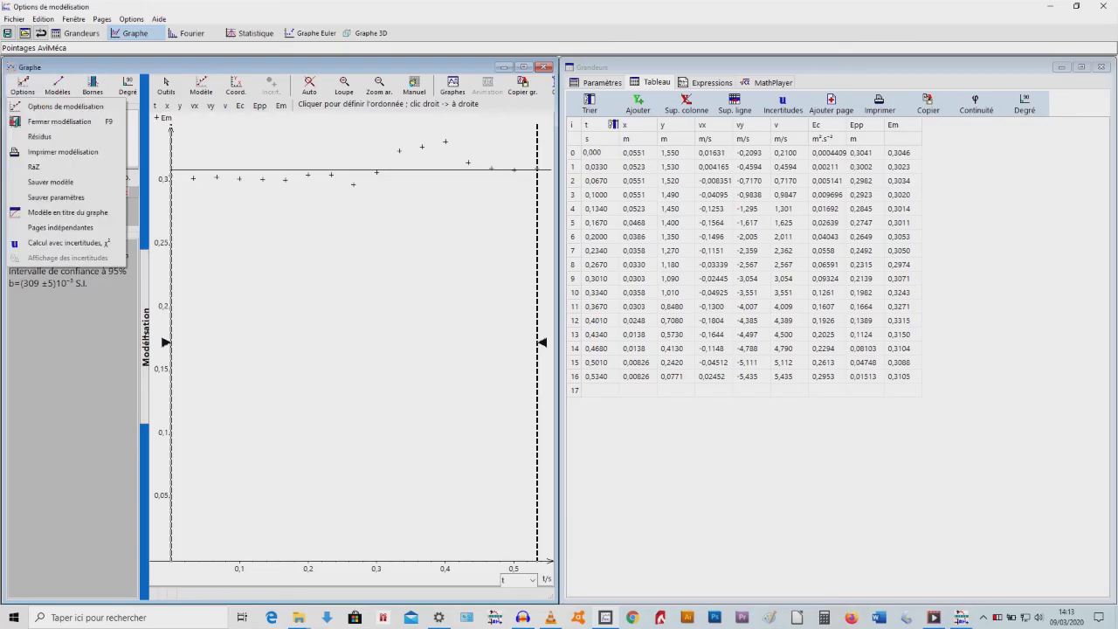
left_click(65, 106)
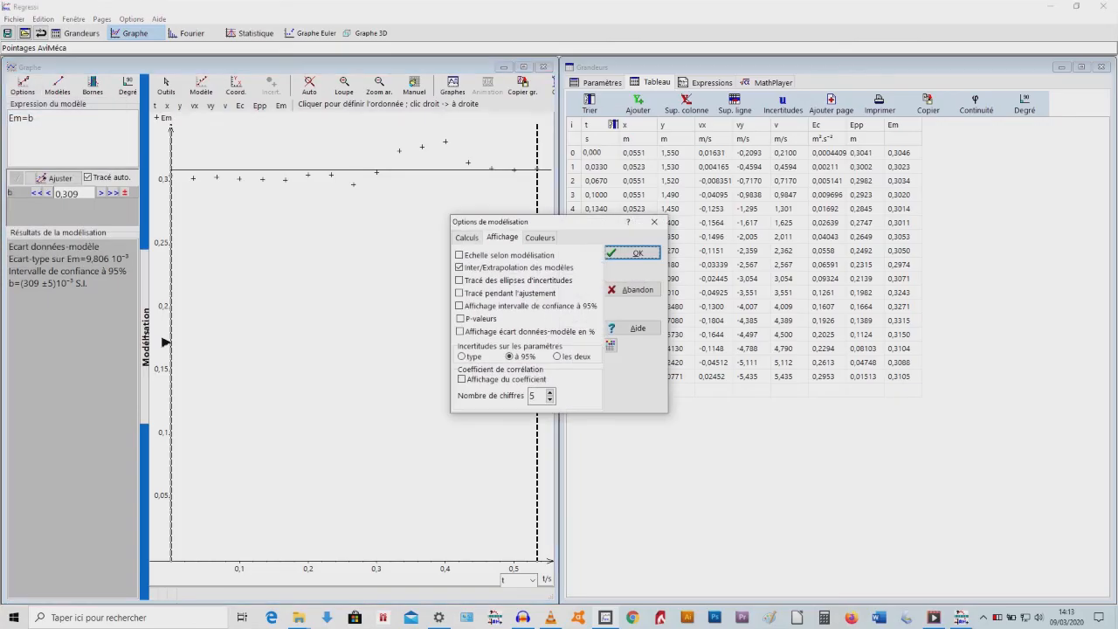
left_click(460, 332)
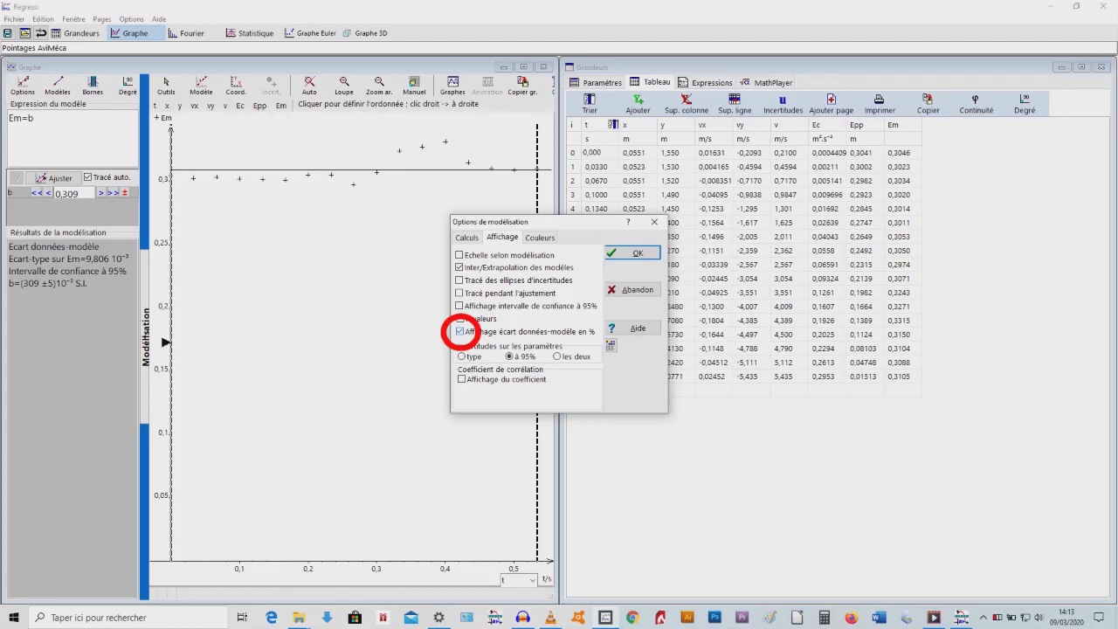
left_click(633, 254)
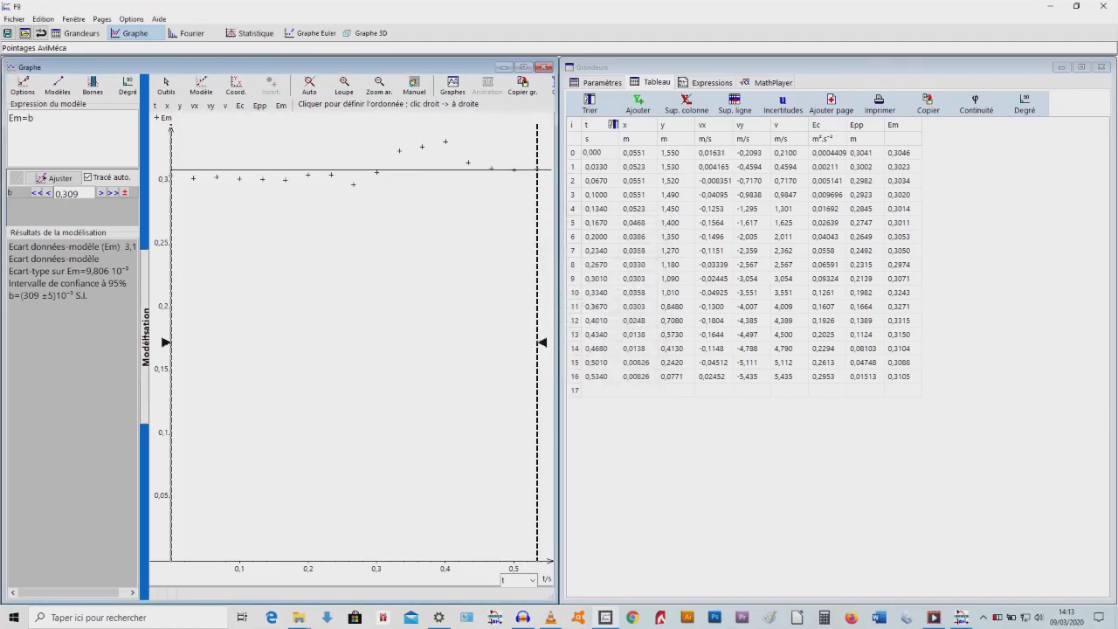
left_click_drag(145, 337, 168, 337)
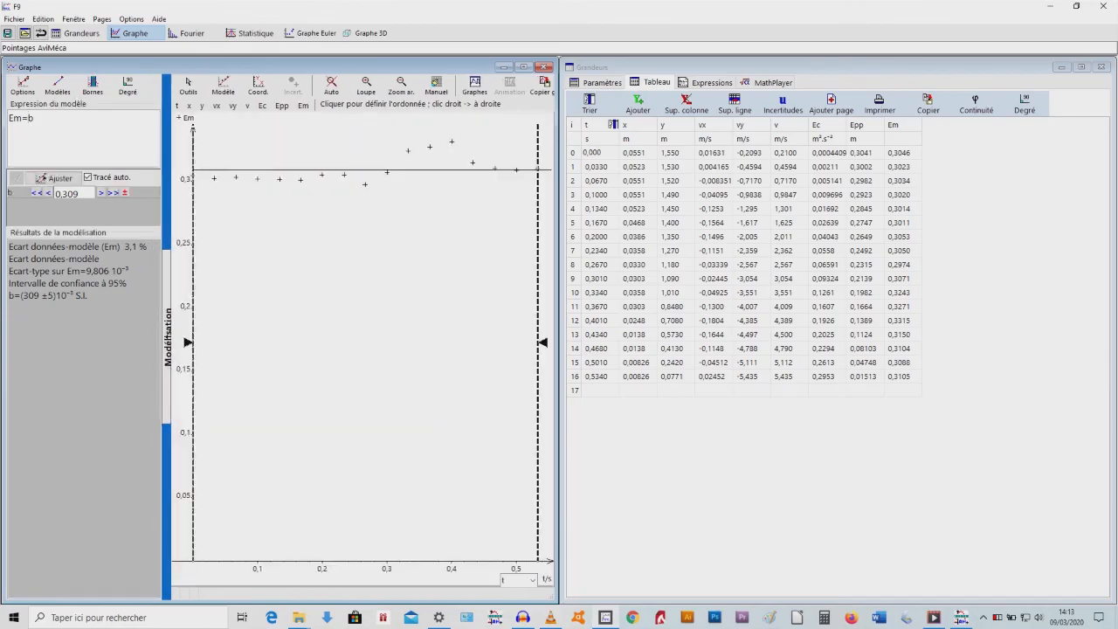